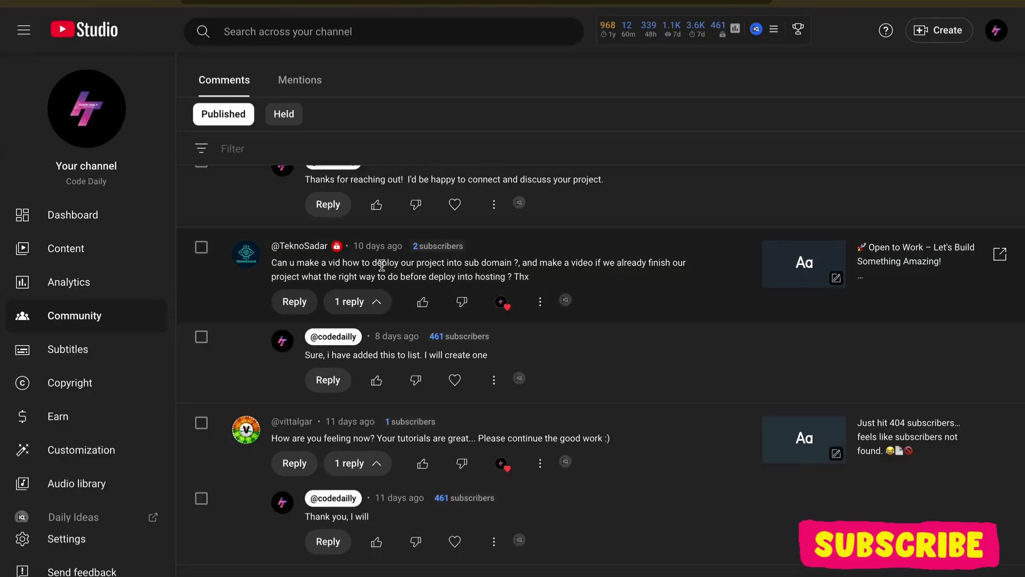
Step: Highlight the viewer's comment asking for a subdomain deployment video, emphasising 'project' and 'sub'
triple_click(380, 266)
left_click(416, 272)
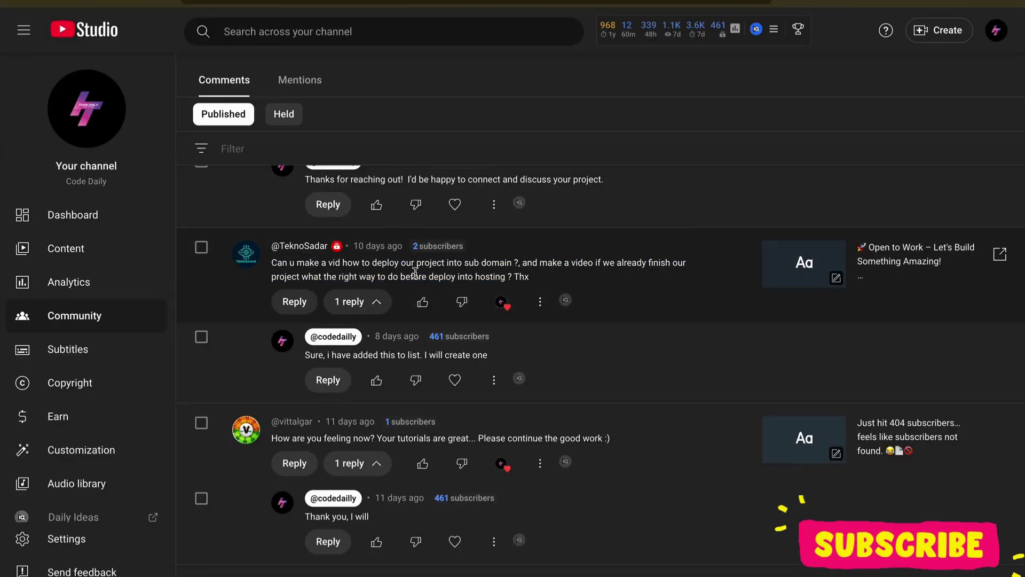
triple_click(358, 263)
double_click(417, 262)
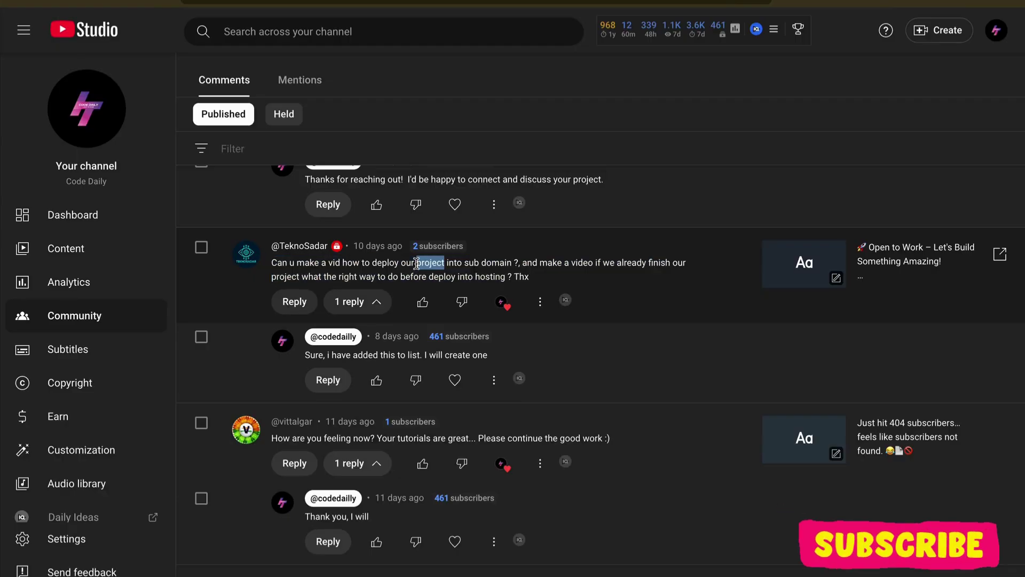
double_click(468, 263)
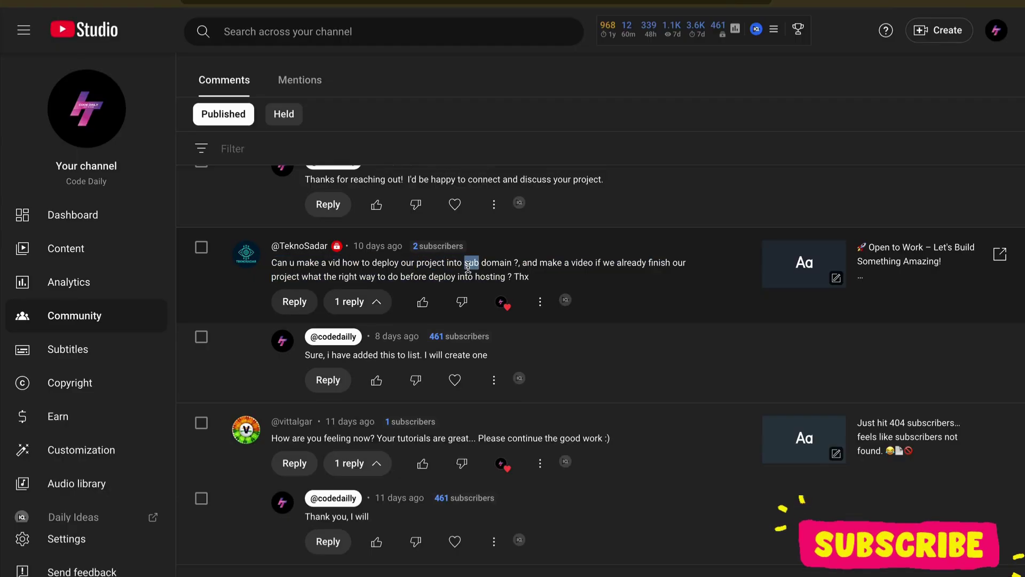
triple_click(438, 274)
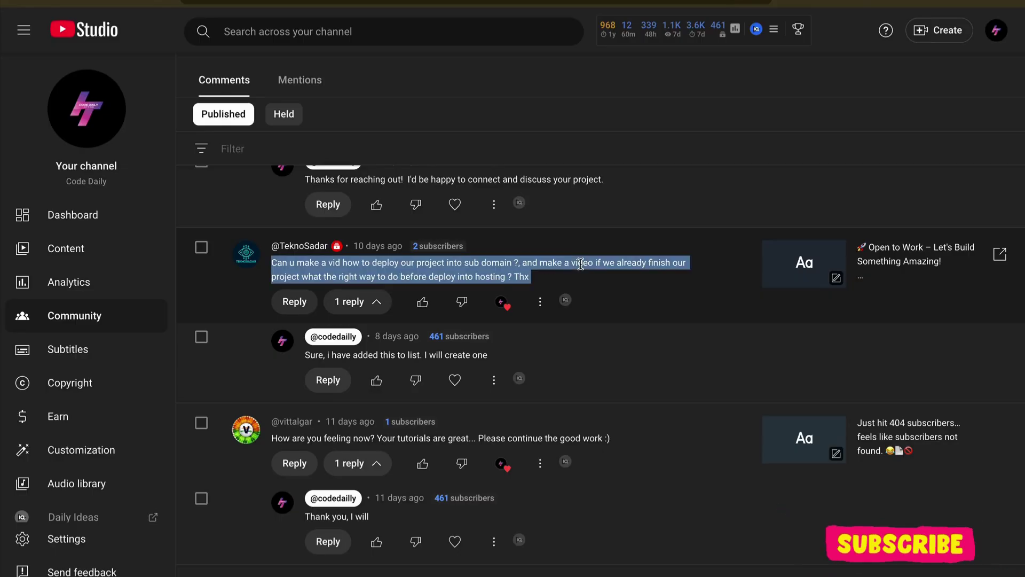
triple_click(431, 273)
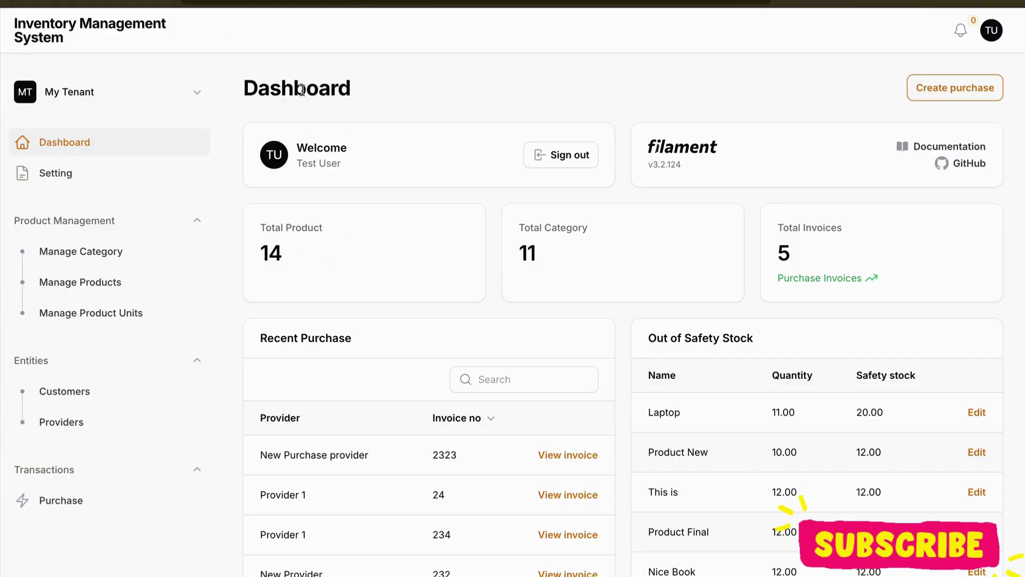
Step: Highlight the Dashboard heading on the finished Inventory Management System dashboard
double_click(301, 89)
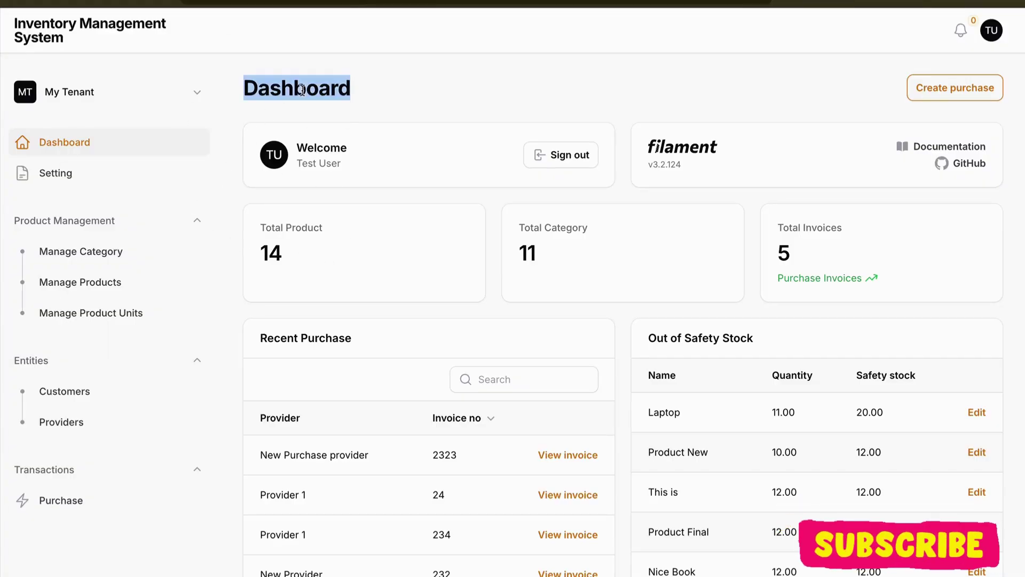
left_click(363, 95)
double_click(363, 95)
left_click(363, 95)
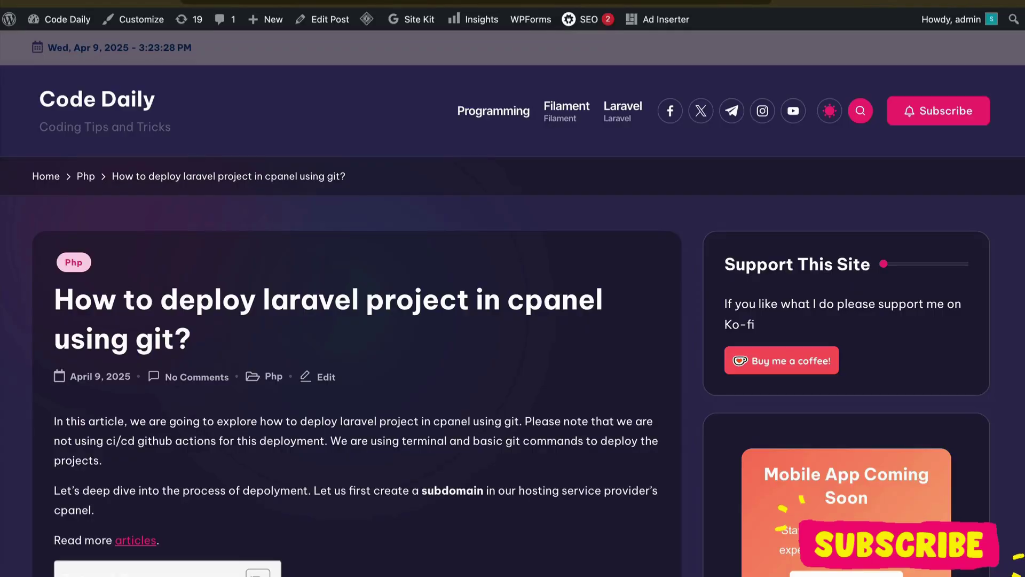
Step: Scroll through the 'How to deploy laravel project in cpanel using git?' post, then return to the inventory dashboard
scroll(405, 304, "down", 15)
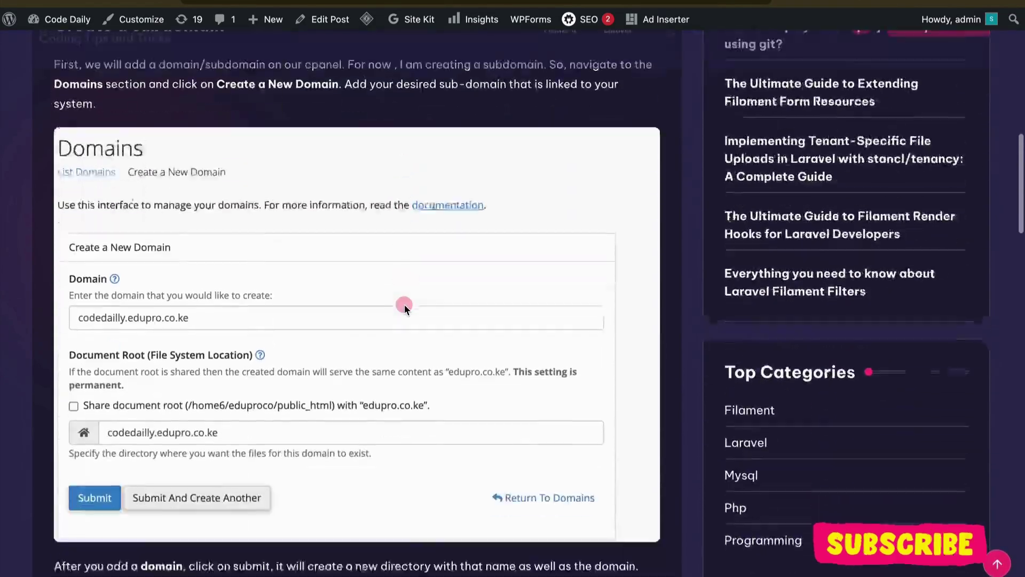
scroll(404, 305, "down", 7)
scroll(405, 305, "up", 14)
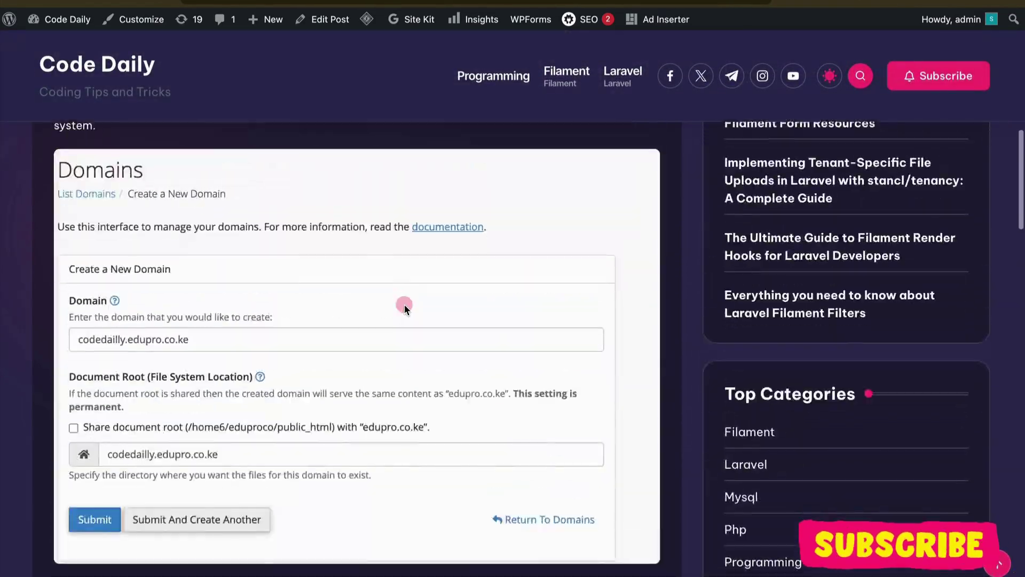
scroll(404, 304, "down", 18)
scroll(404, 309, "down", 8)
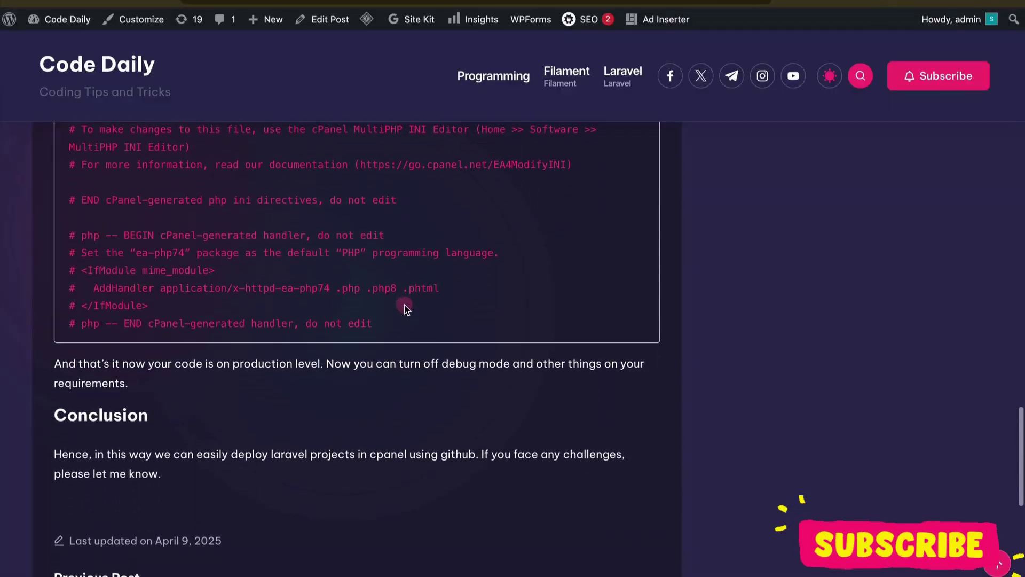
scroll(407, 309, "down", 6)
scroll(407, 309, "up", 16)
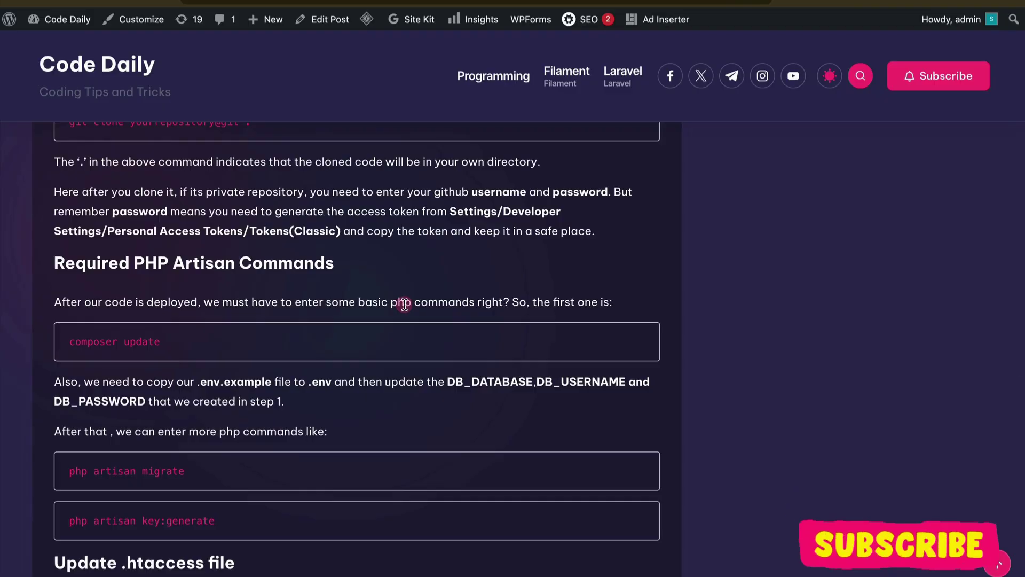
scroll(404, 303, "up", 15)
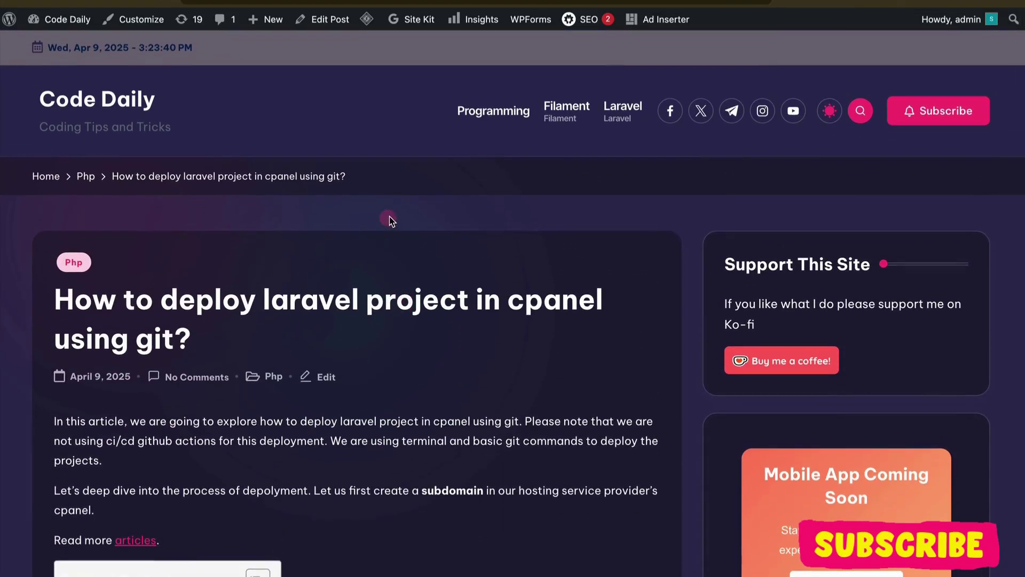
key("ctrl+Tab")
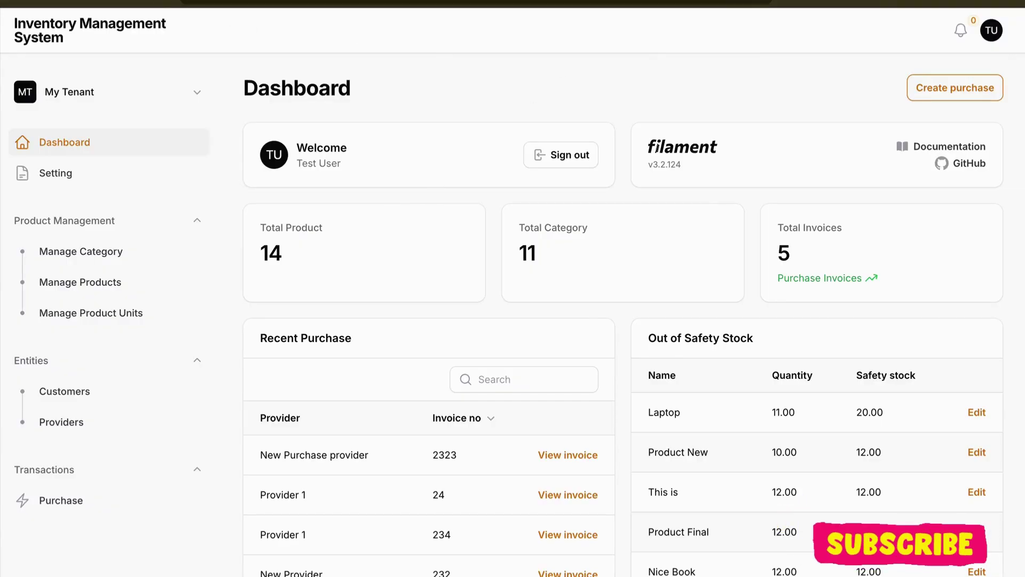
Step: From cPanel Domains, start a new domain and enter ims as the subdomain prefix
key("ctrl+Tab")
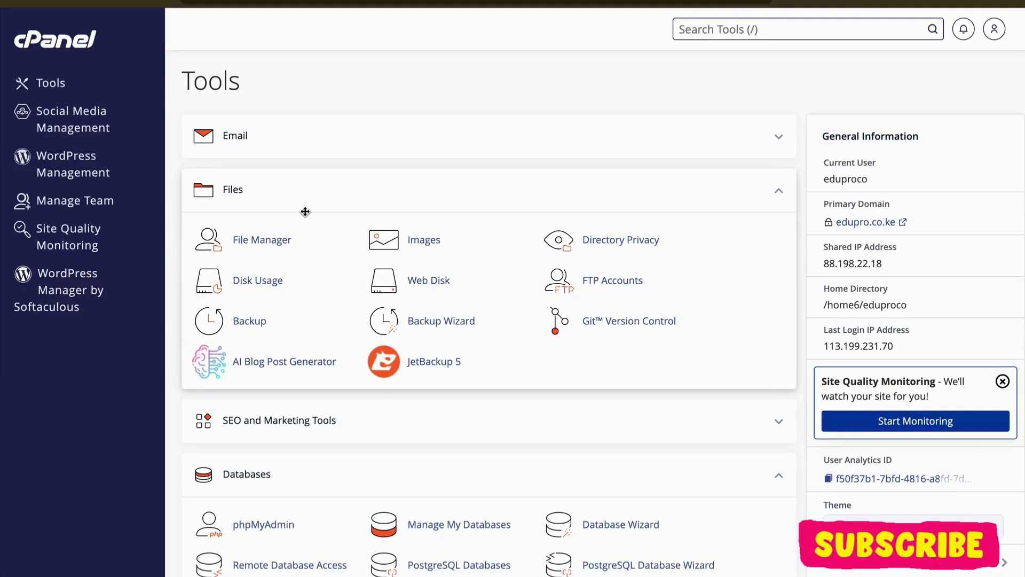
scroll(304, 211, "down", 10)
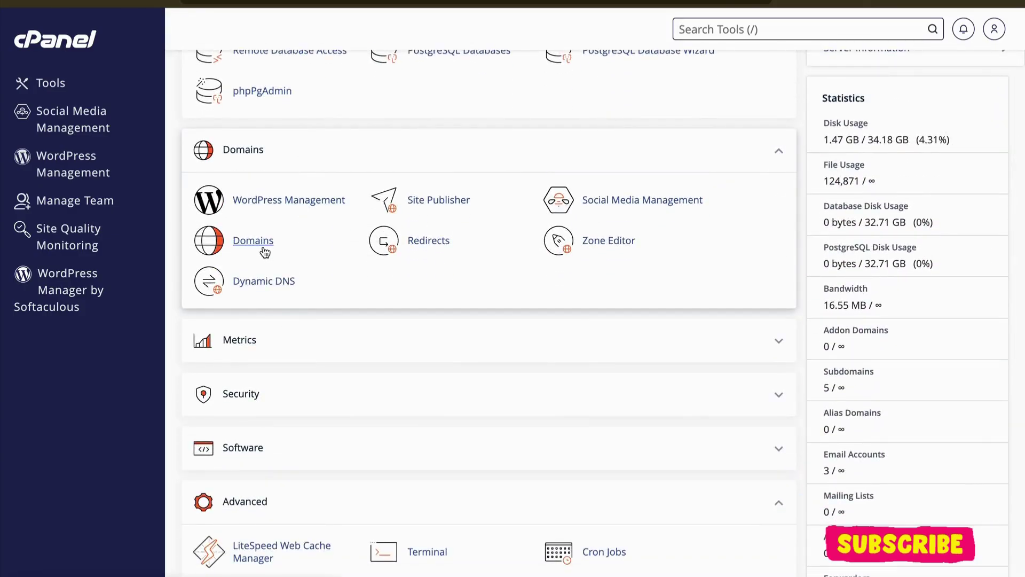
left_click(253, 241)
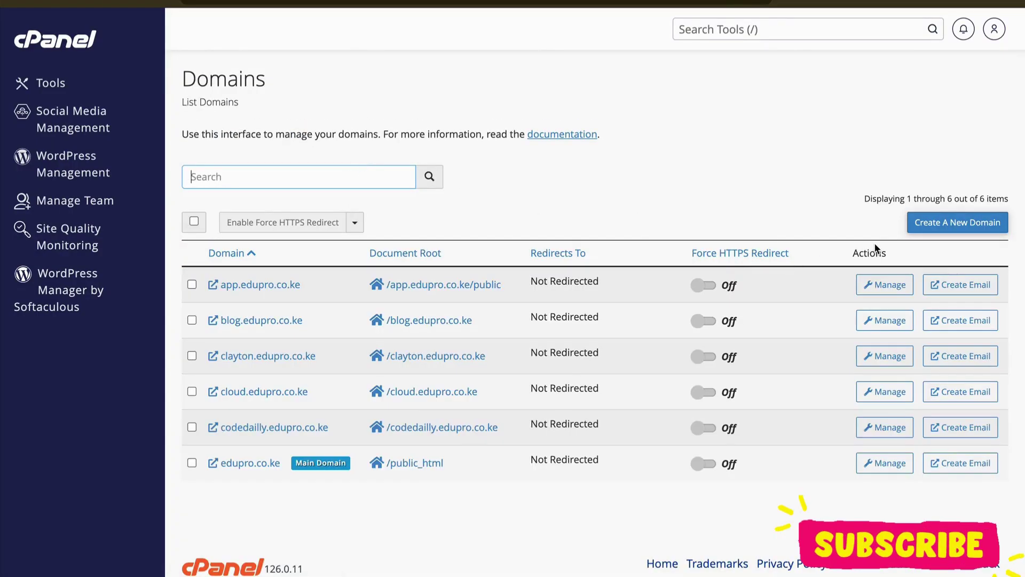
left_click(940, 227)
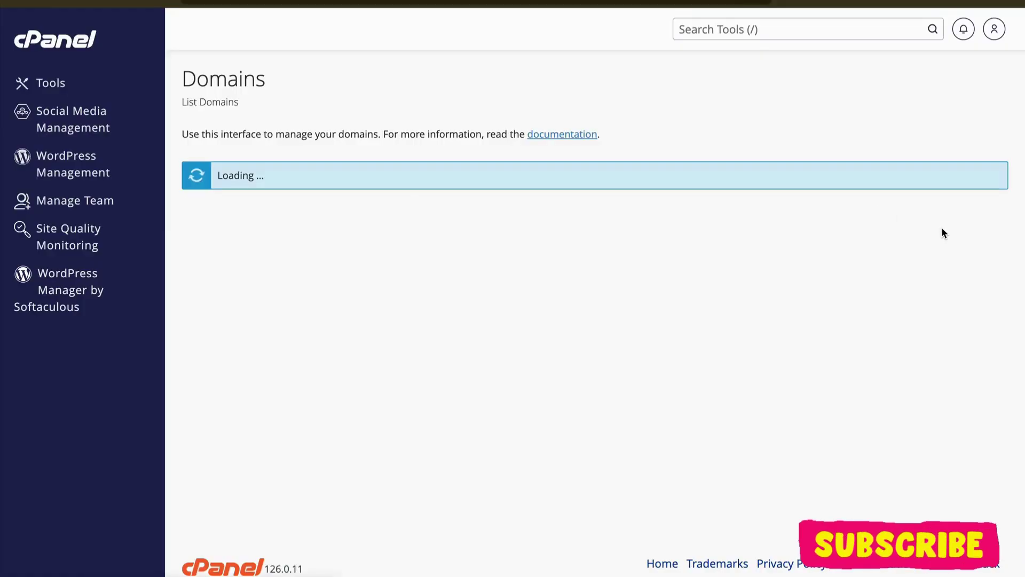
left_click(311, 249)
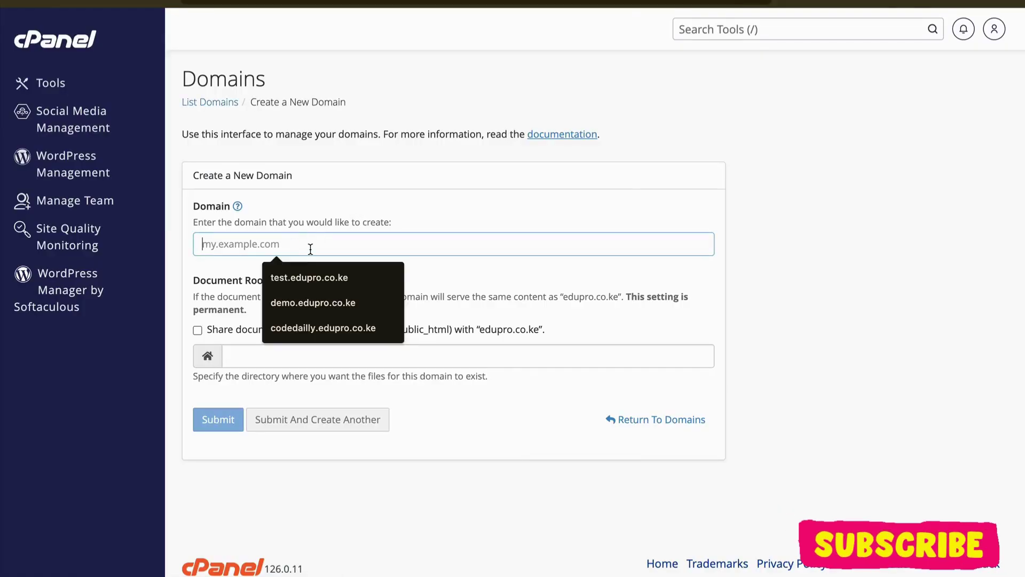
left_click(384, 327)
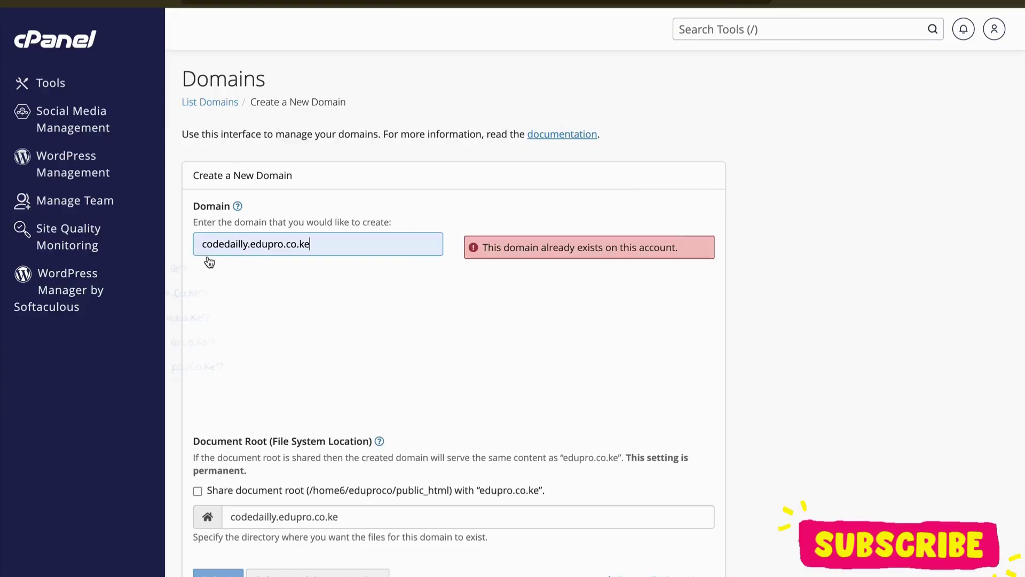
double_click(225, 245)
type("ims")
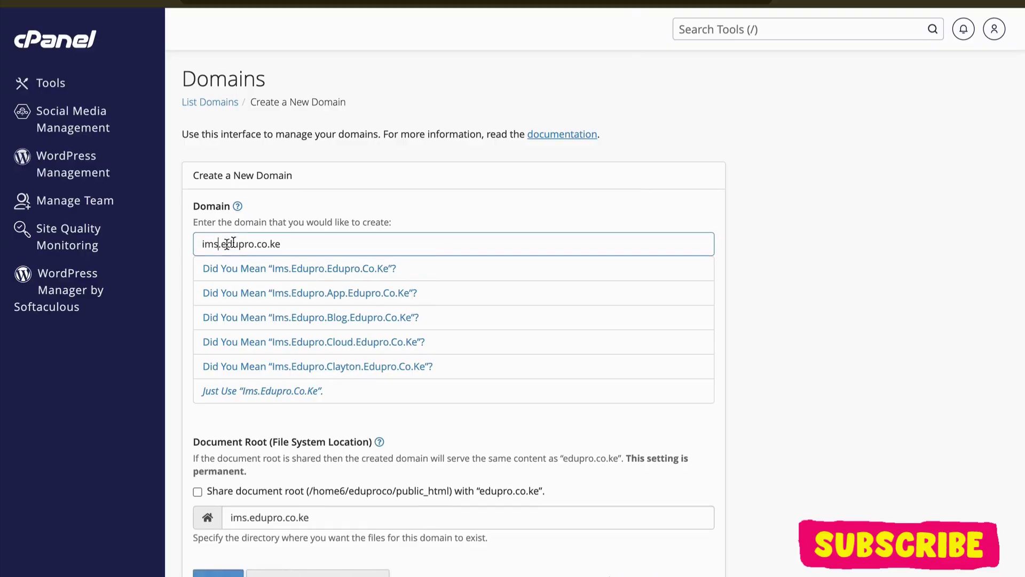
Step: Submit ims.edupro.co.ke with the default document root ims.edupro.co.ke
triple_click(272, 244)
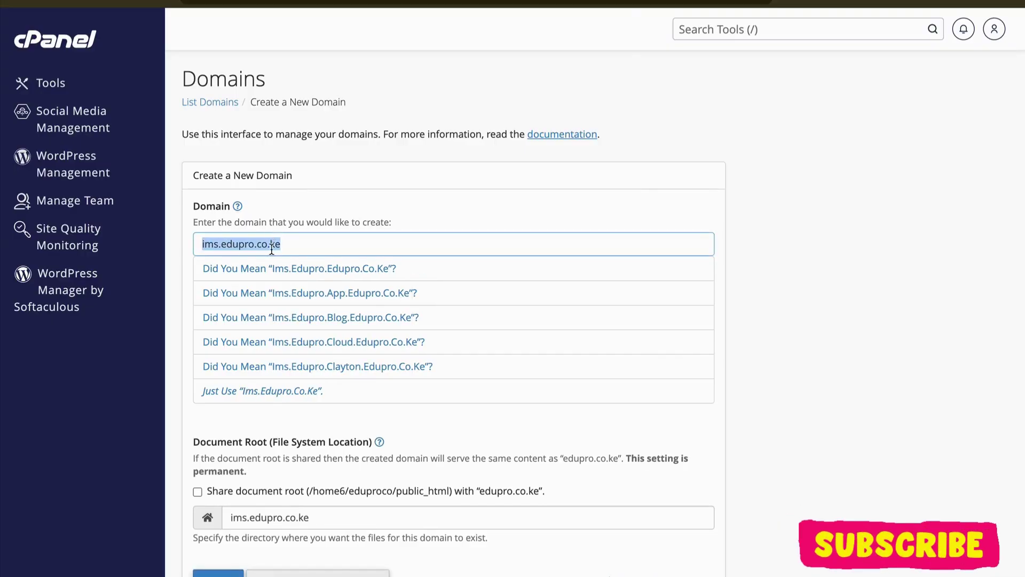
left_click(277, 391)
triple_click(242, 243)
left_click(294, 243)
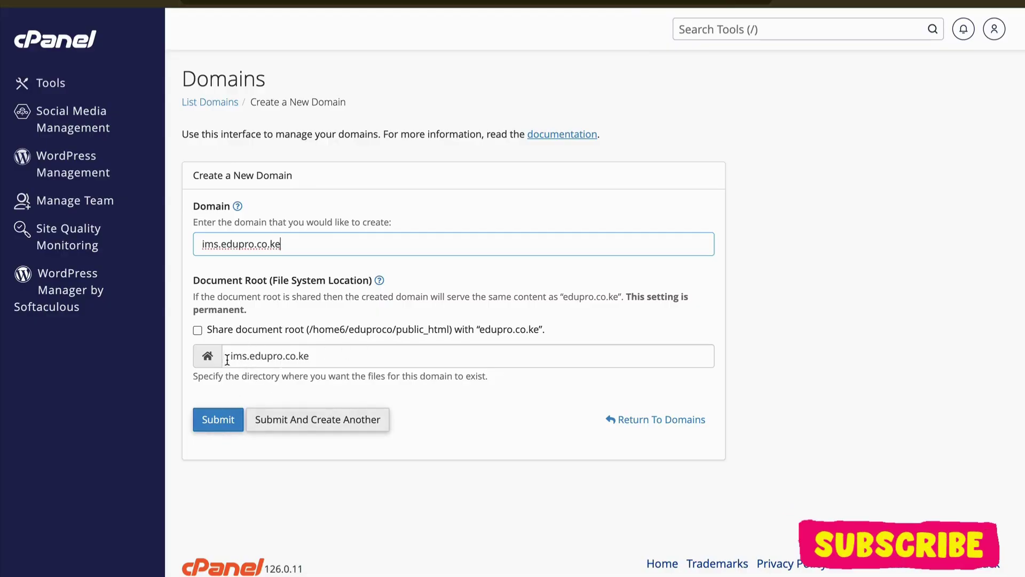
left_click_drag(228, 359, 350, 358)
left_click(226, 422)
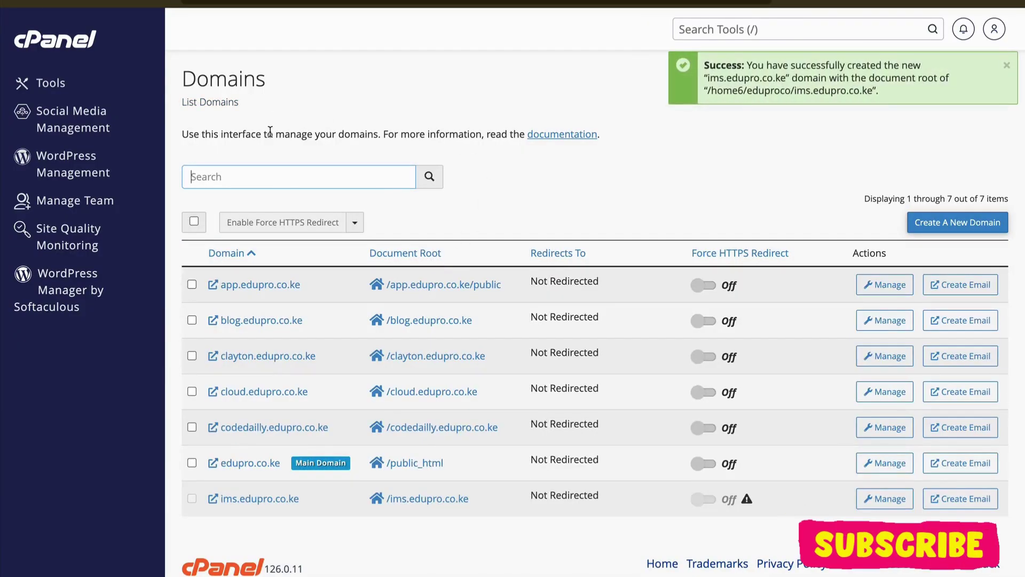
Step: In File Manager, open ims.edupro.co.ke and move its cgi-bin folder to the trash
left_click(52, 85)
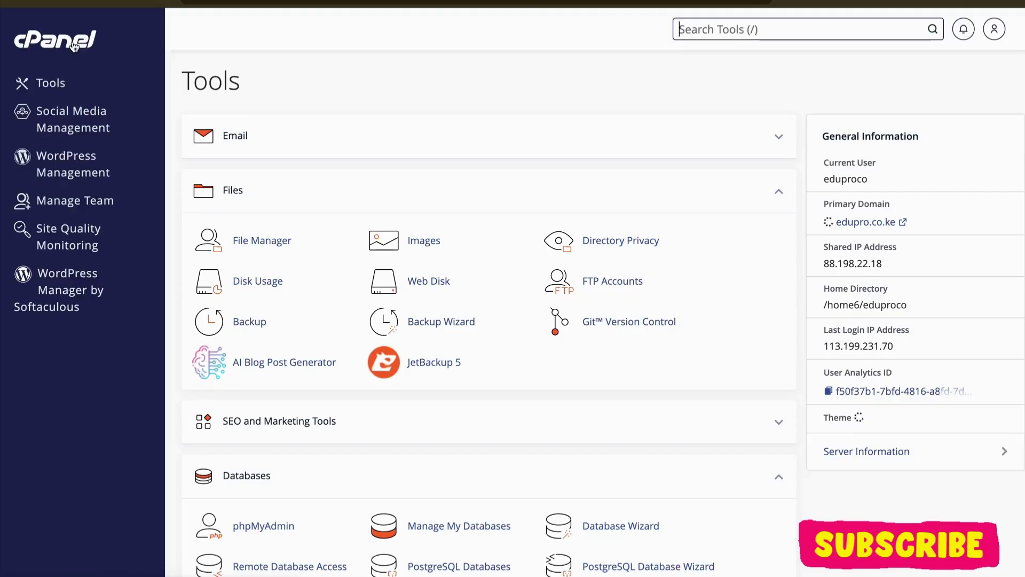
left_click(273, 243)
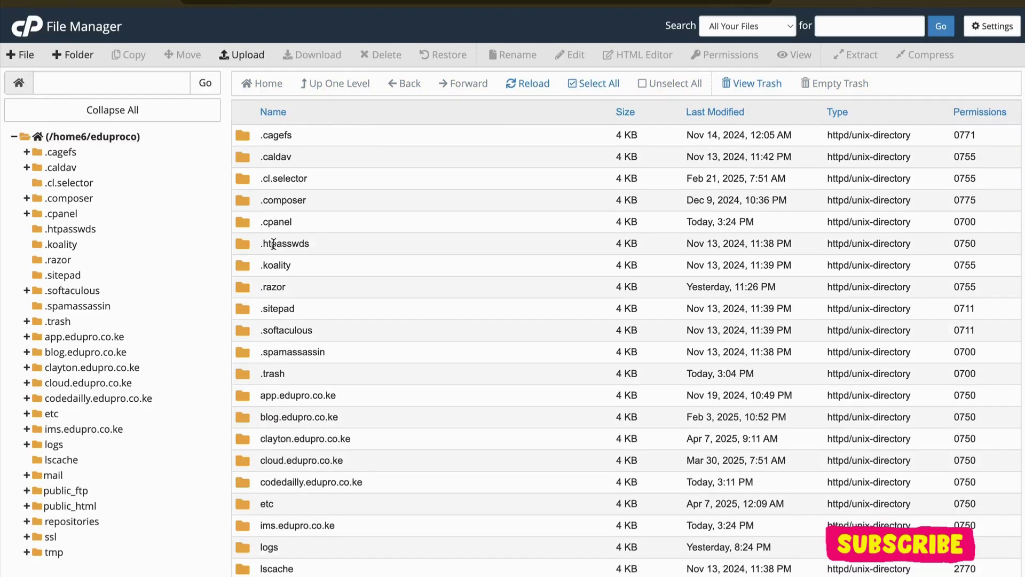
scroll(288, 391, "down", 5)
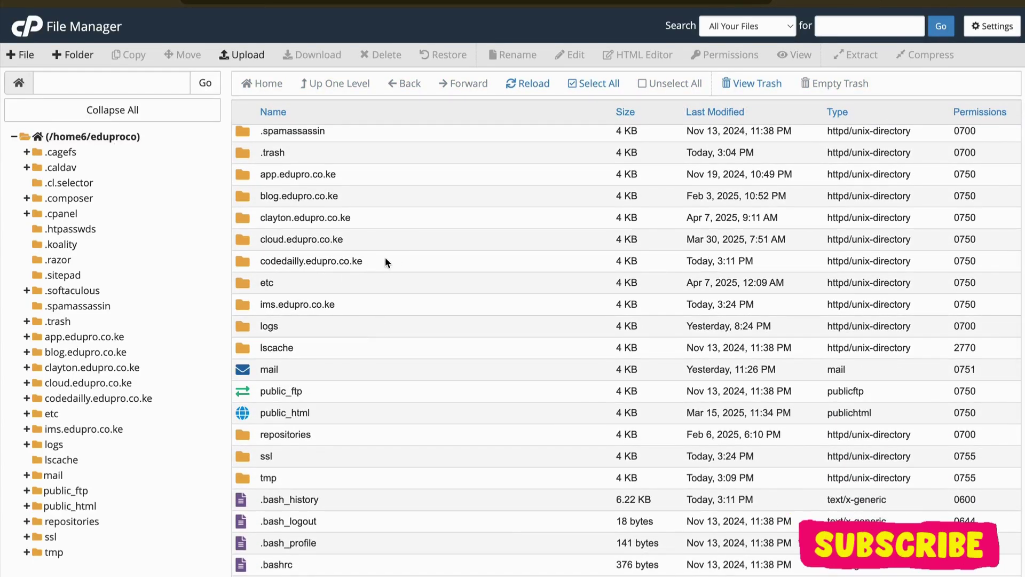
scroll(387, 261, "up", 1)
left_click(358, 321)
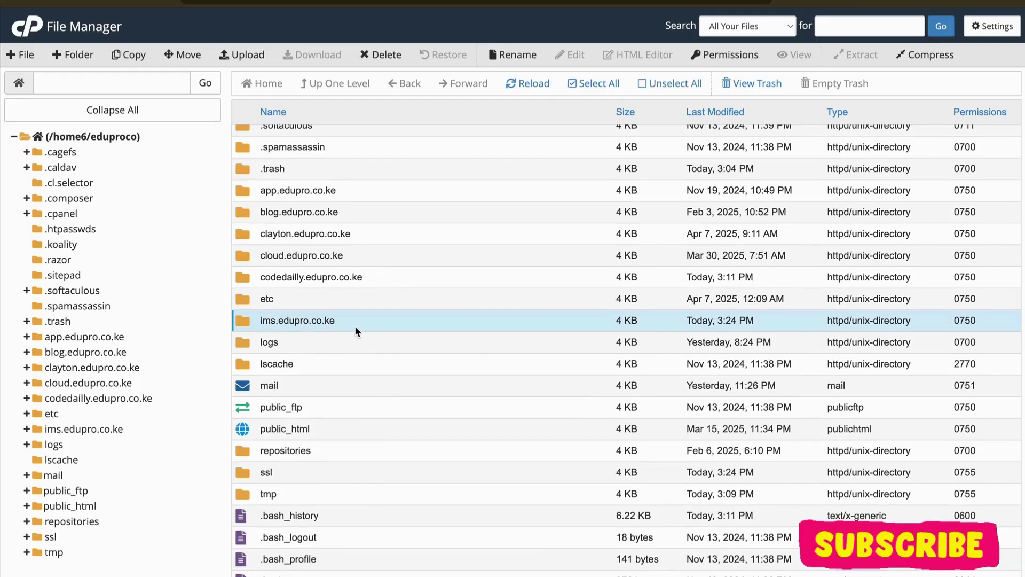
double_click(355, 325)
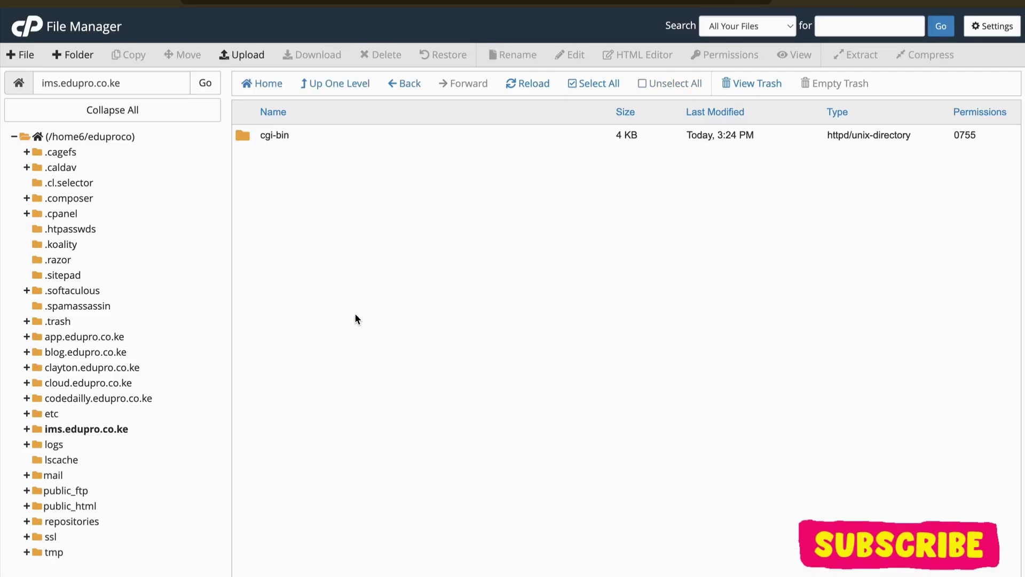
left_click(335, 139)
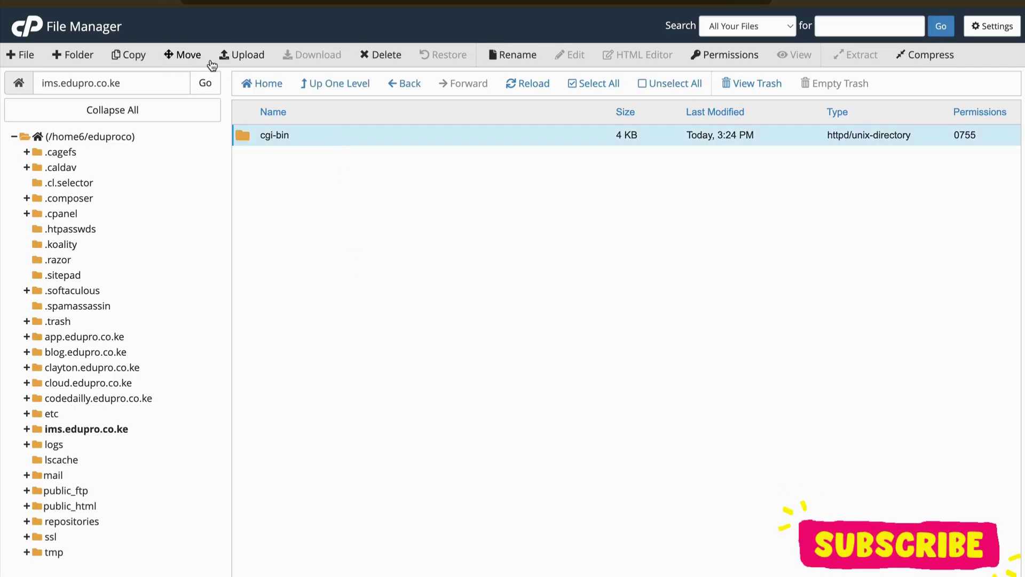
left_click(397, 58)
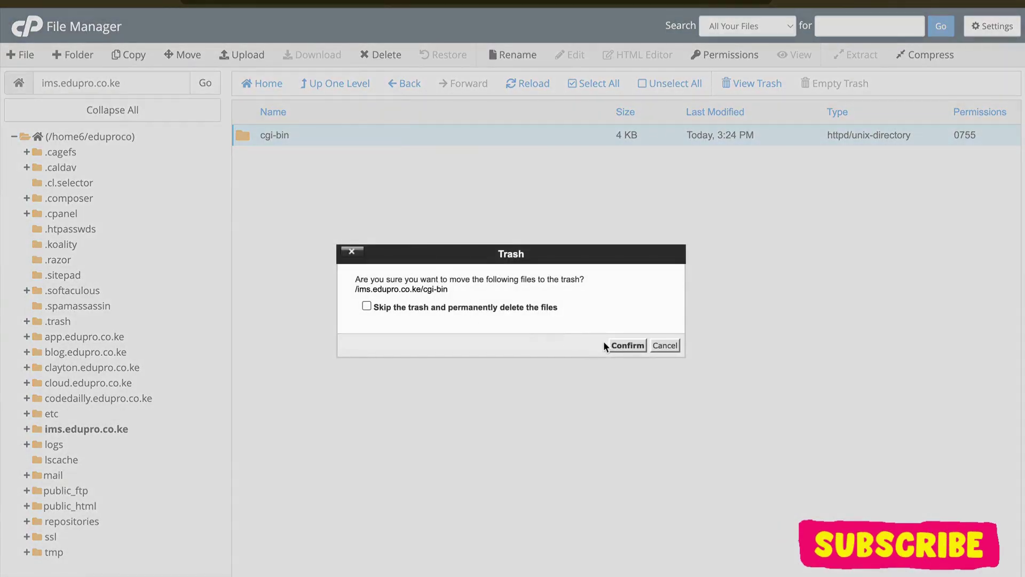
left_click(625, 346)
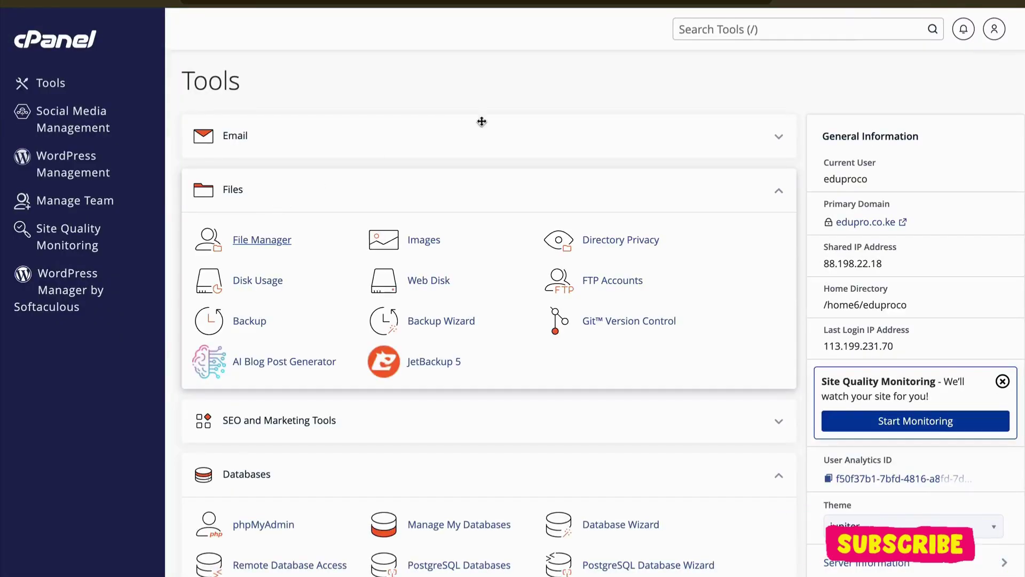
Step: Search cPanel tools for 'term' and launch the Terminal
left_click(737, 28)
type("term")
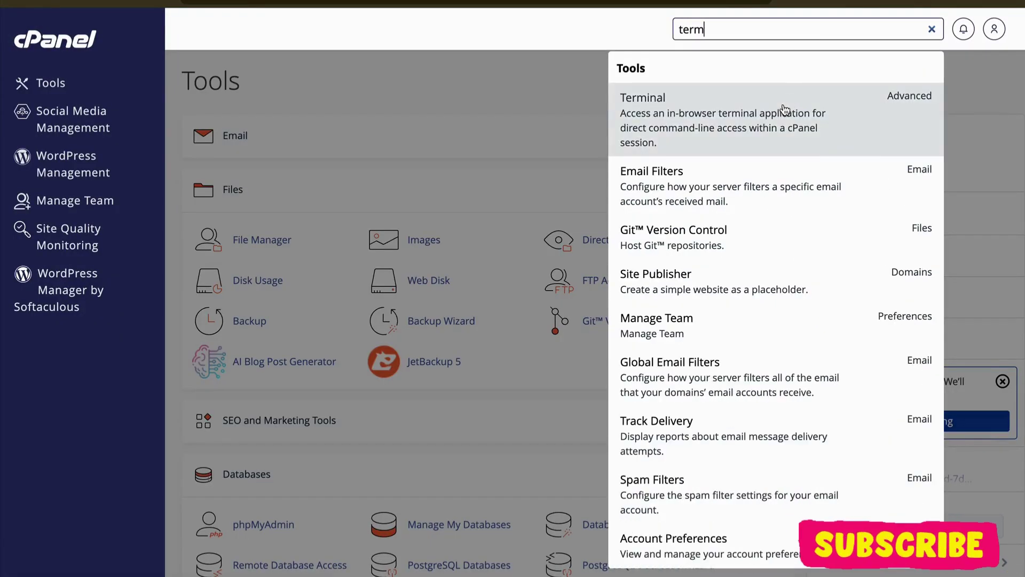
left_click(784, 110)
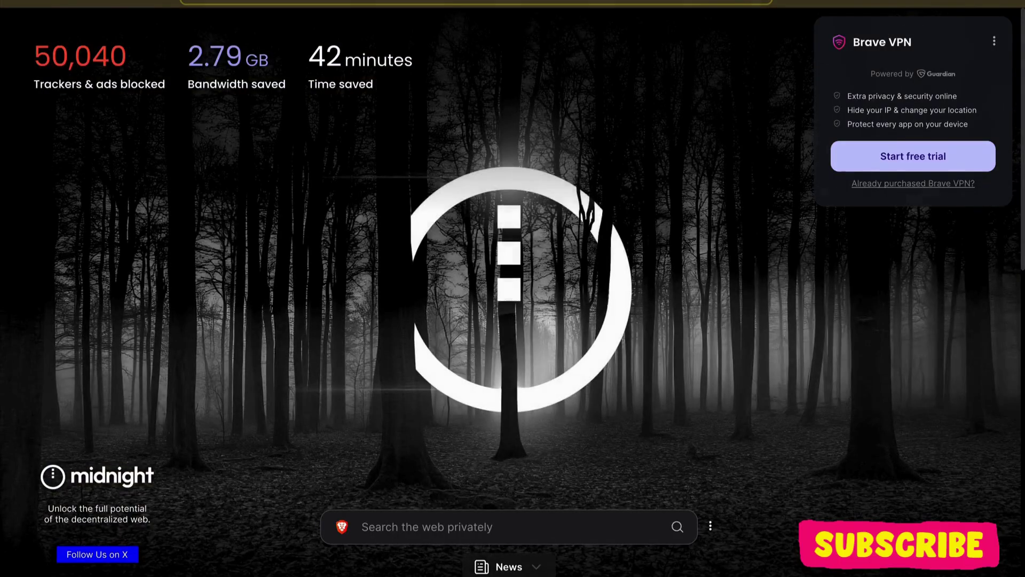
Step: Go to github.com, filter repositories by 'ims' and open ims-codedailly
type("g")
key("Down")
key("Return")
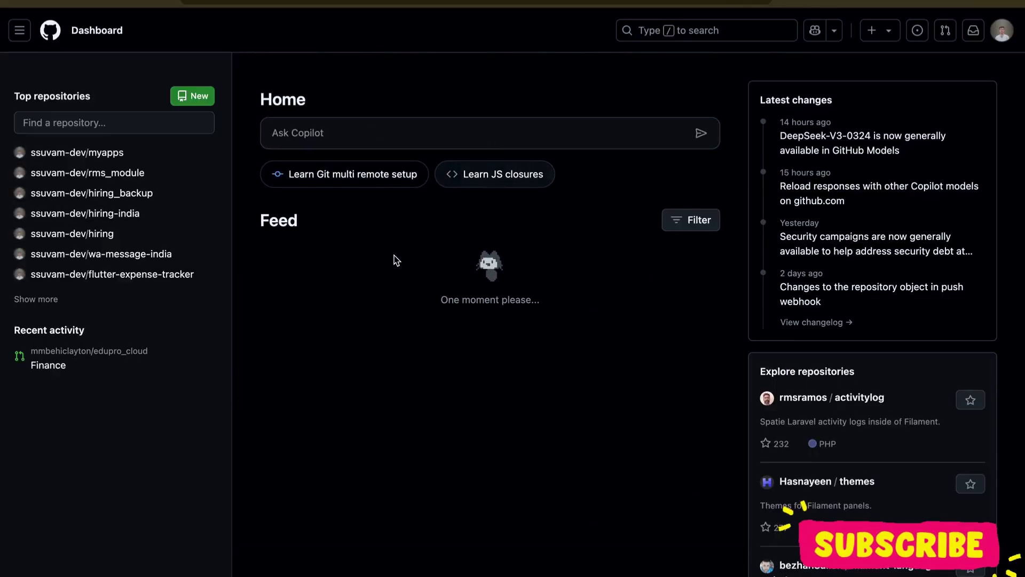
left_click(113, 127)
type("ims")
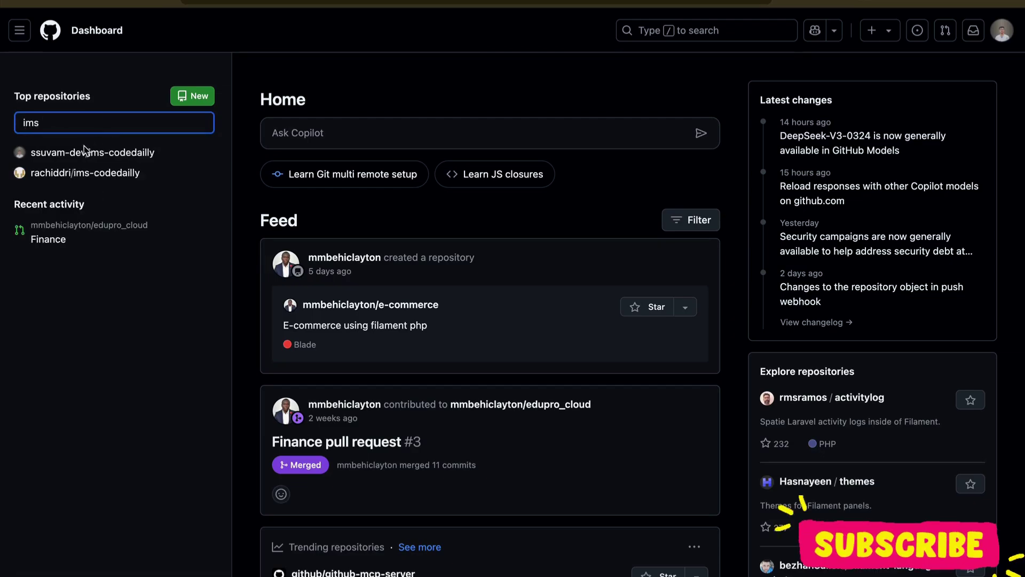
key("Escape")
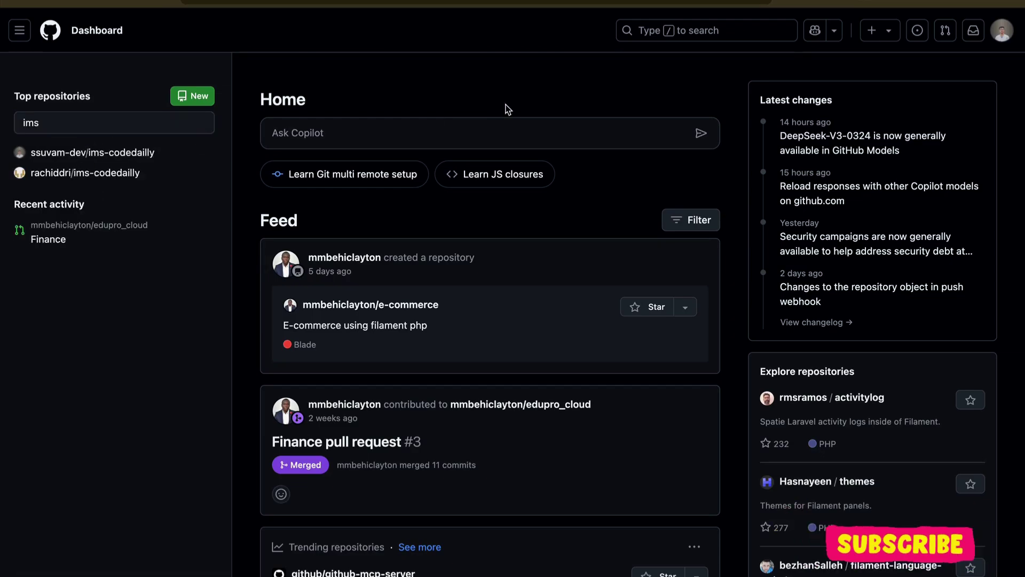
key("Return")
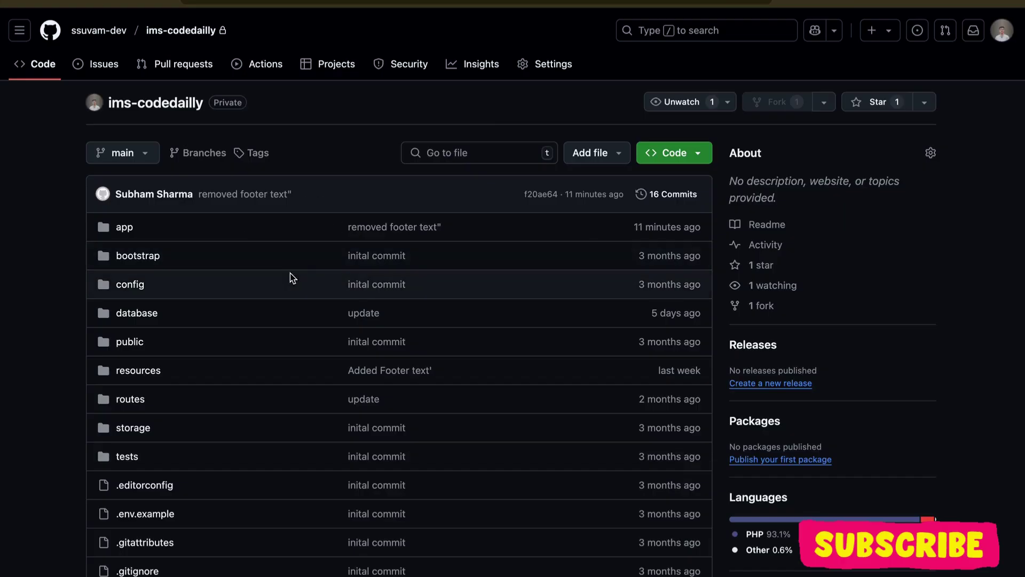
Step: Copy the ims-codedailly repository's HTTPS clone URL from the Code menu
scroll(307, 277, "down", 7)
scroll(307, 277, "up", 7)
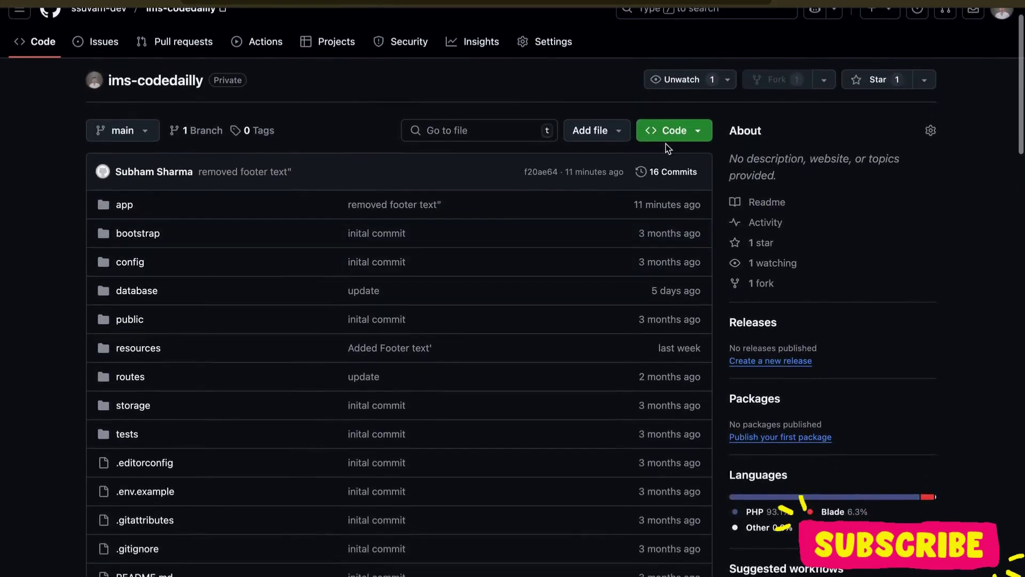
left_click(689, 134)
left_click(690, 253)
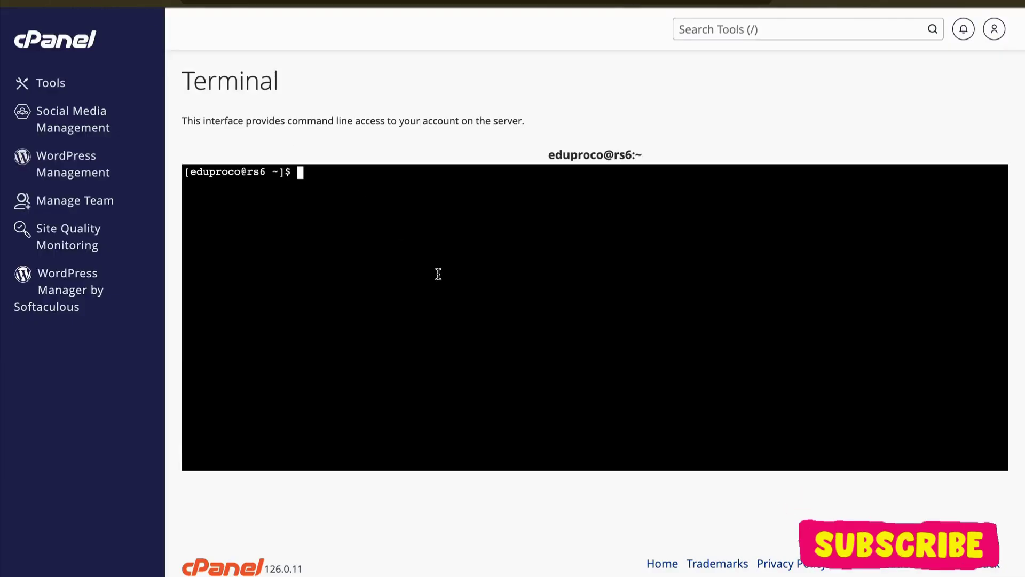
Step: In Terminal, list the home directory, cd into ims.edupro.co.ke/ and list its contents
type("s")
key("Return")
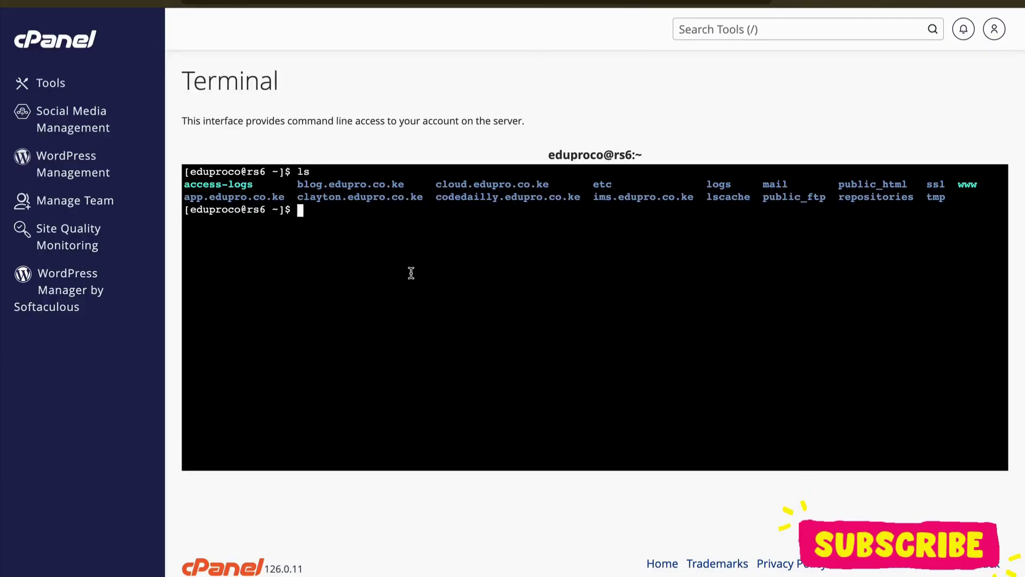
type("cd")
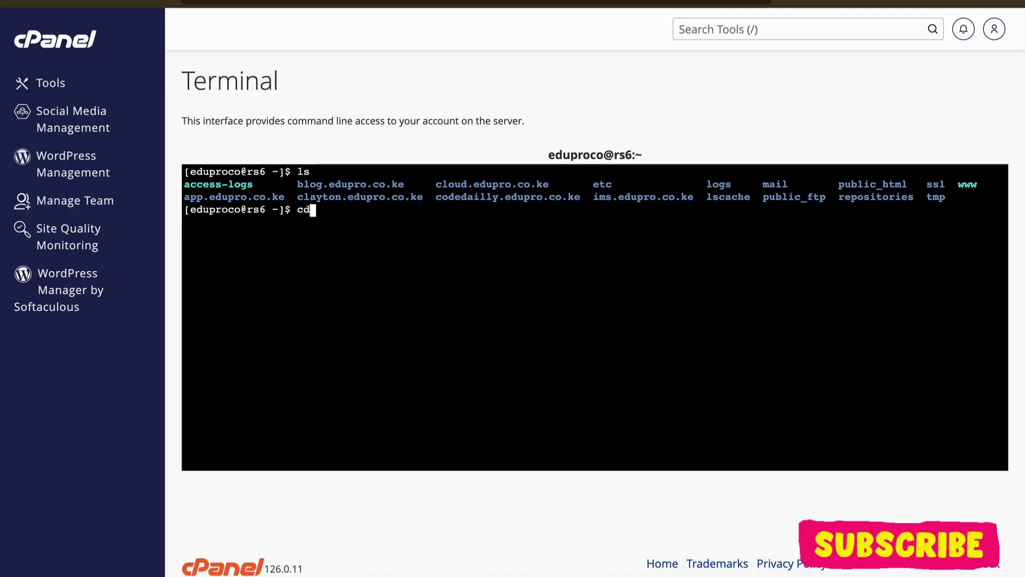
type(" ims")
key("Tab")
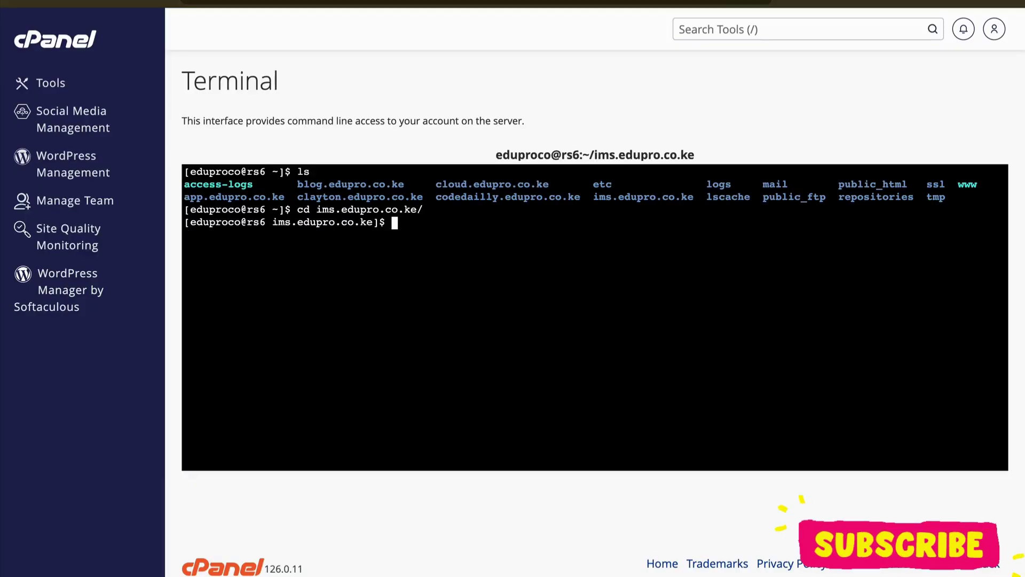
type("ls")
key("Return")
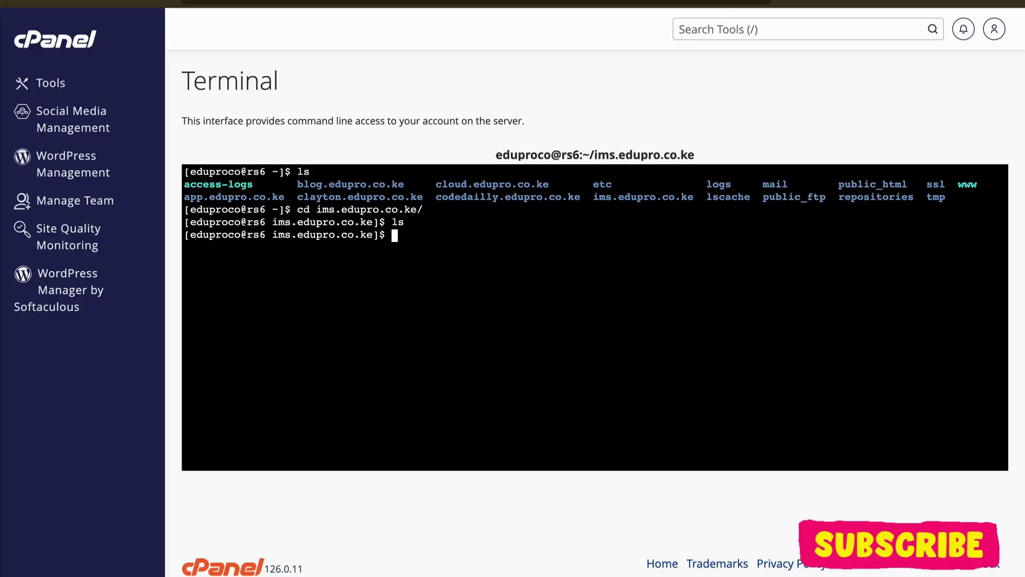
Step: Run git clone with the pasted URL into '.', which fails with a non-empty-directory error
type("git clone")
key("ctrl+v")
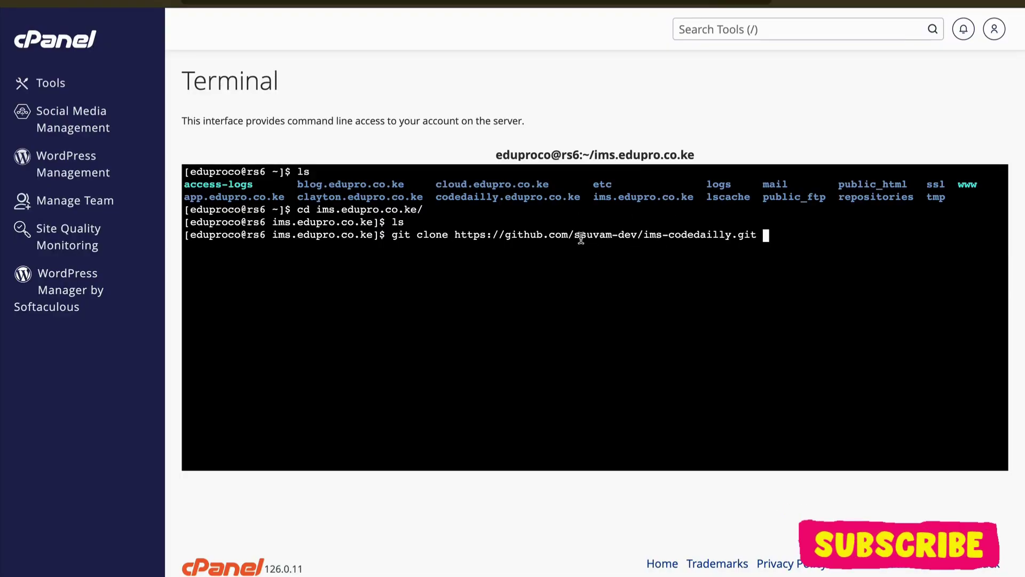
left_click_drag(644, 236, 729, 237)
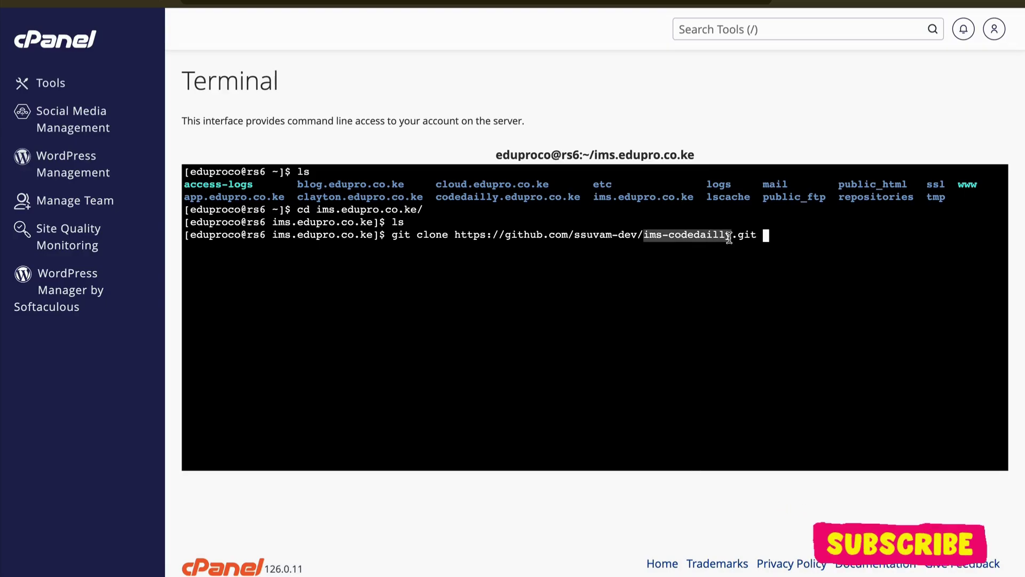
left_click(777, 236)
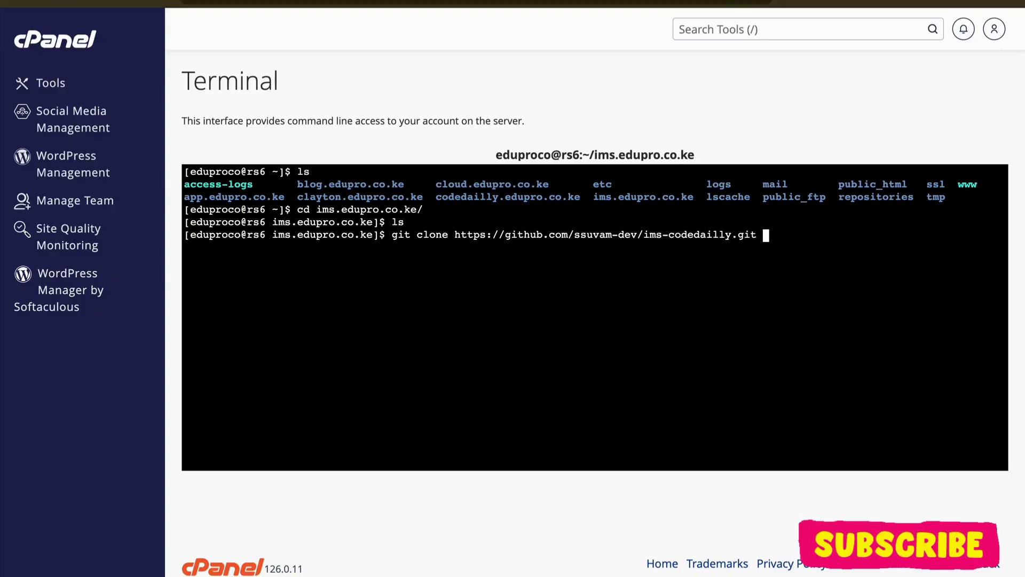
type(".")
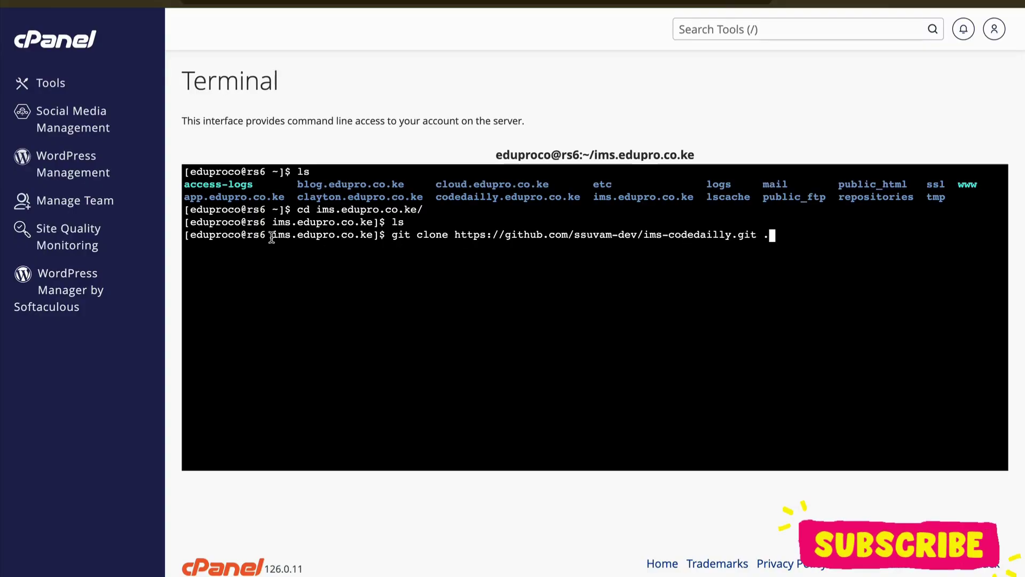
left_click_drag(303, 230, 371, 236)
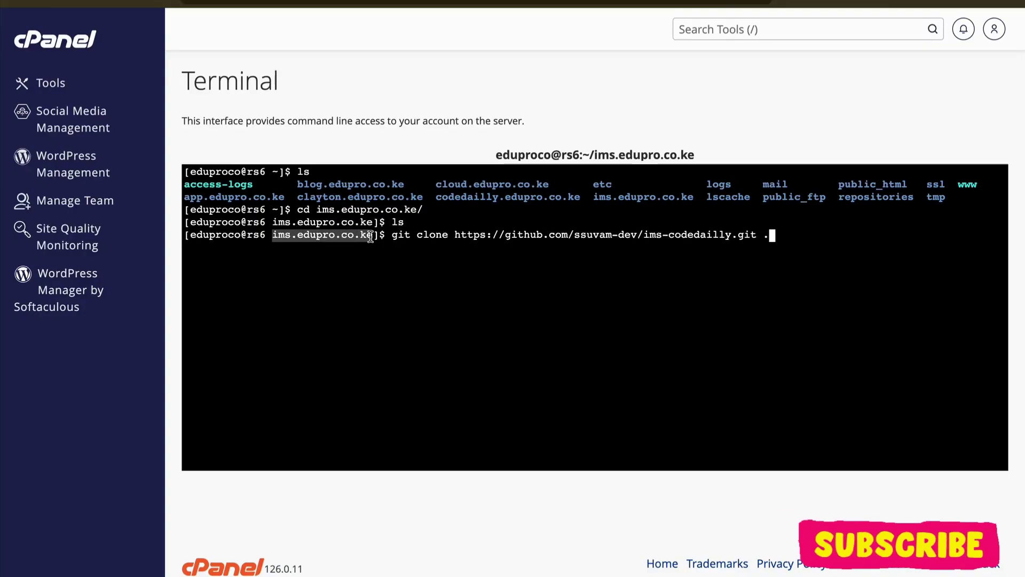
double_click(652, 240)
left_click(800, 233)
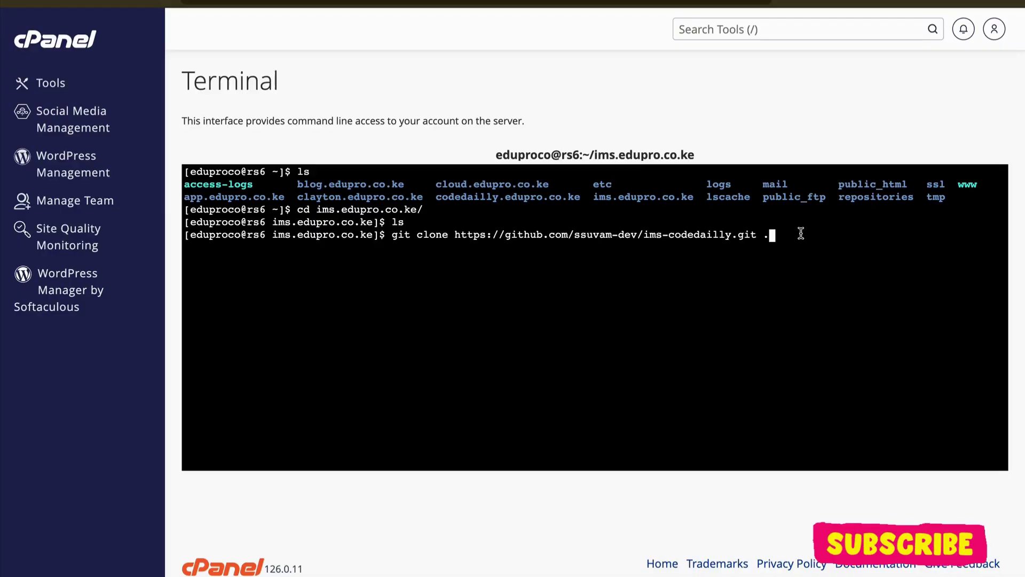
key("Return")
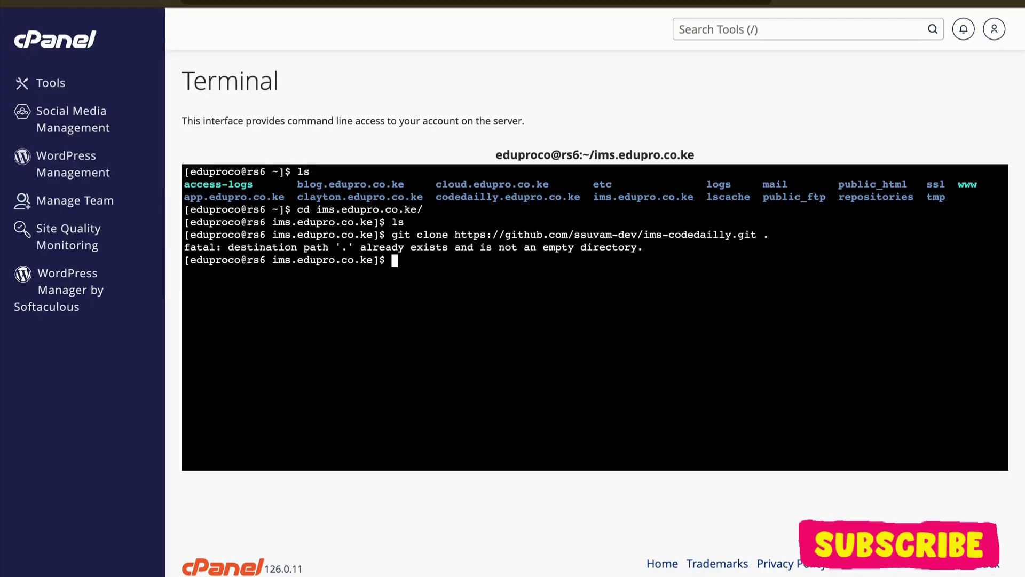
triple_click(445, 247)
left_click(443, 262)
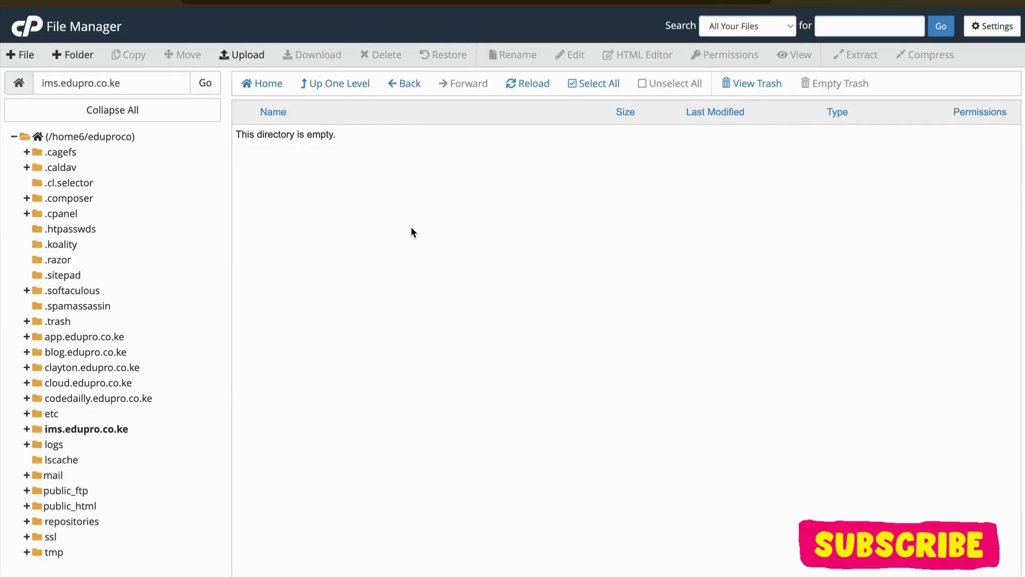
Step: Reload File Manager, open ims.edupro.co.ke and delete the hidden .well-known folder
key("F5")
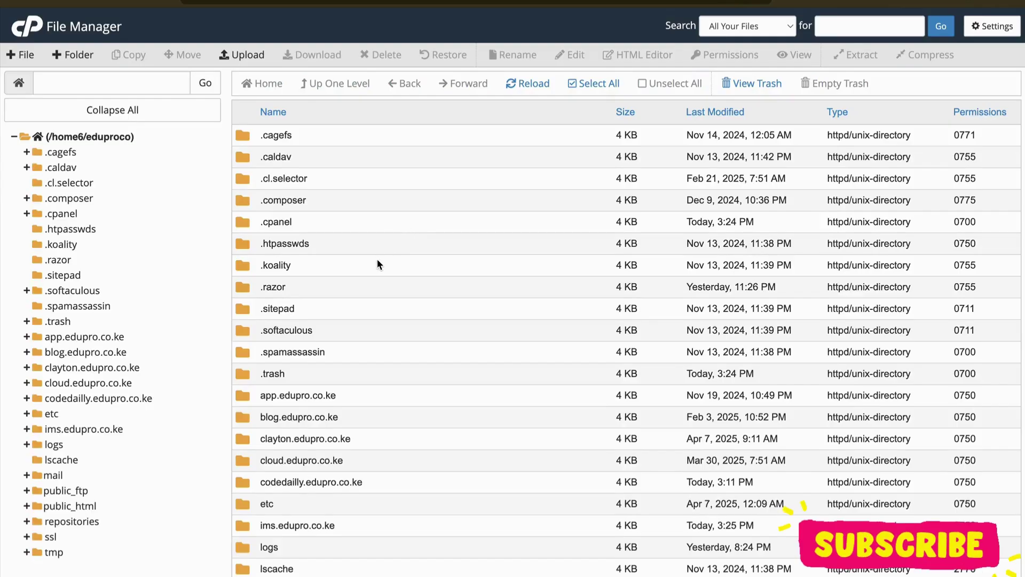
scroll(377, 258, "down", 5)
double_click(376, 248)
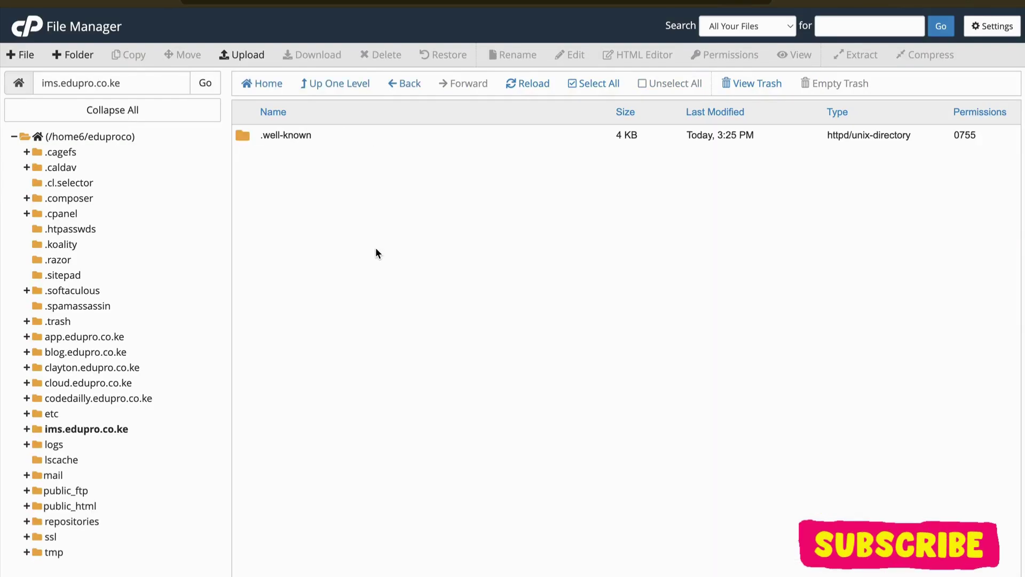
left_click(362, 134)
left_click(380, 58)
left_click(626, 346)
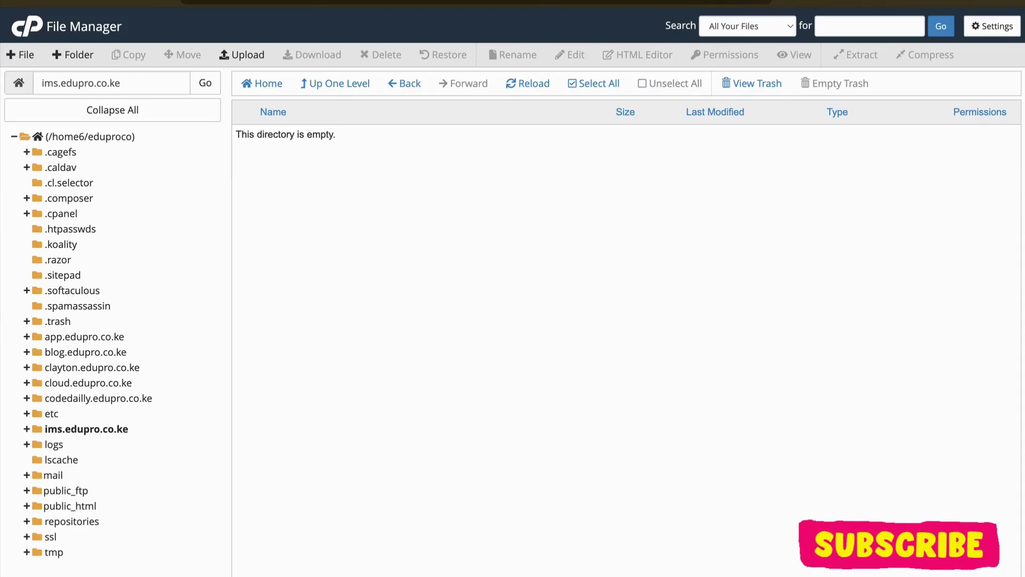
Step: Rerun the recalled git clone command in Terminal and enter the GitHub username
key("ctrl+Tab")
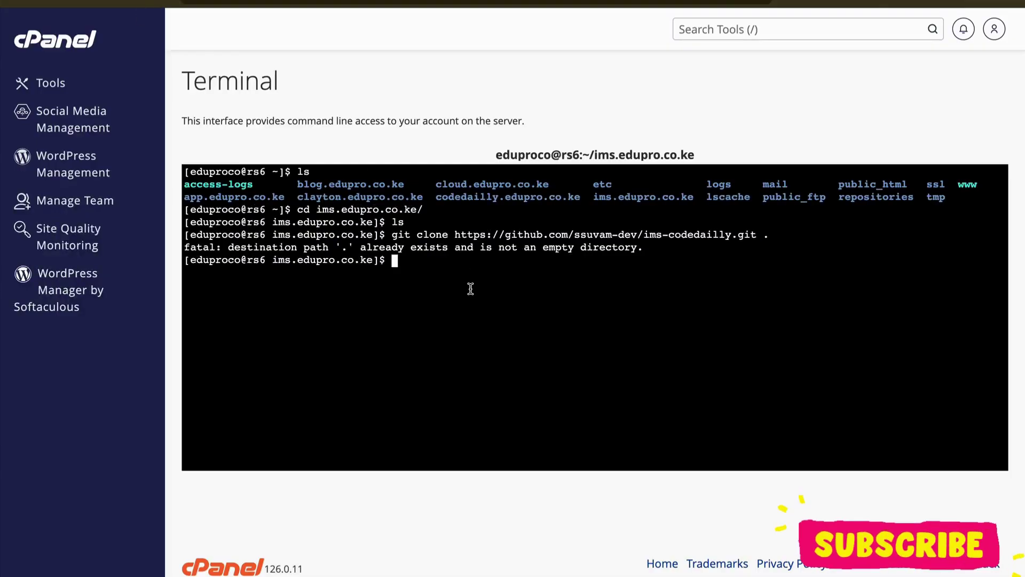
key("Up")
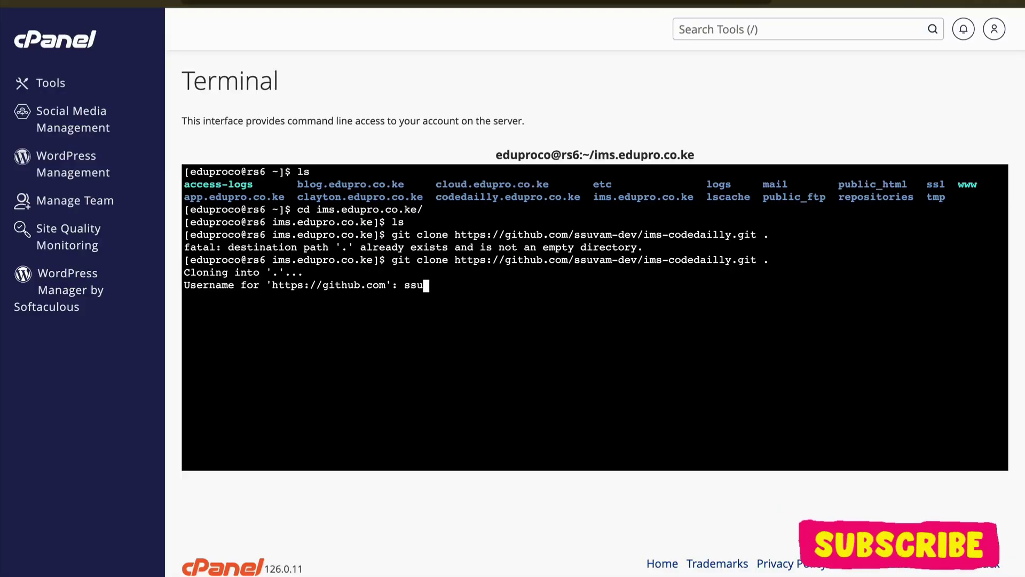
type("vam670")
key("Return")
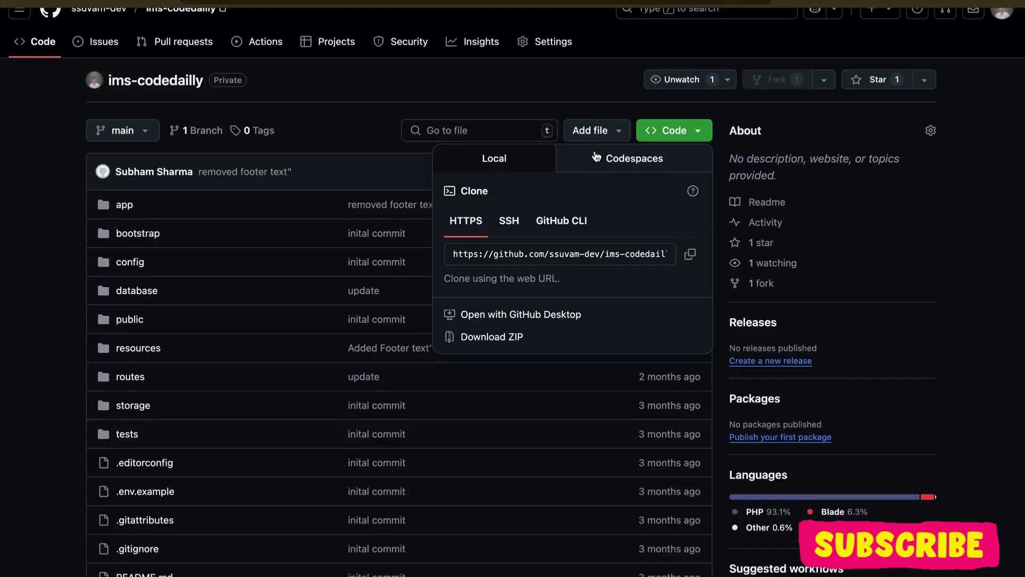
Step: Navigate GitHub settings to the Developer Settings list of classic personal access tokens
left_click(491, 98)
scroll(504, 199, "up", 1)
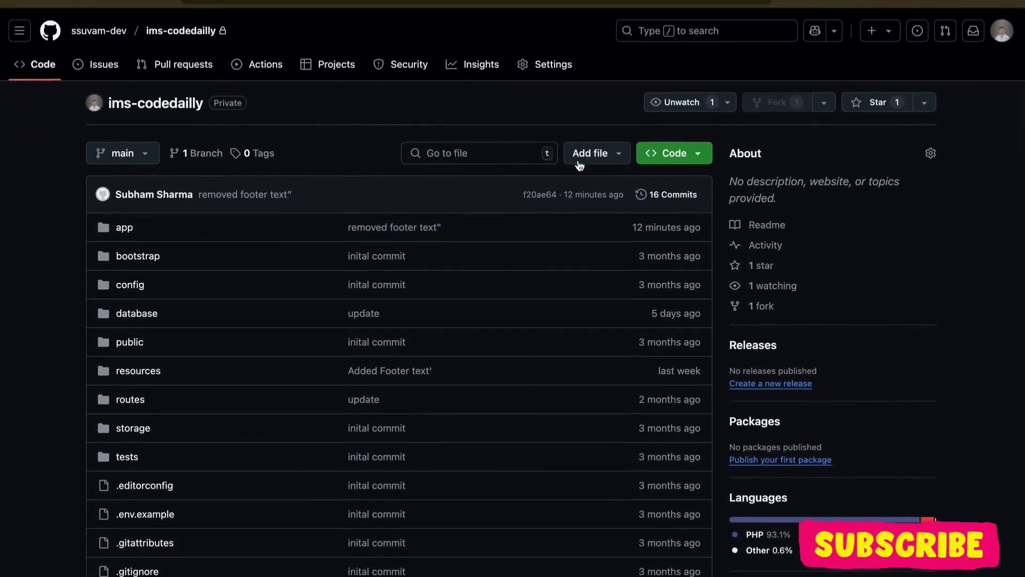
left_click(1002, 31)
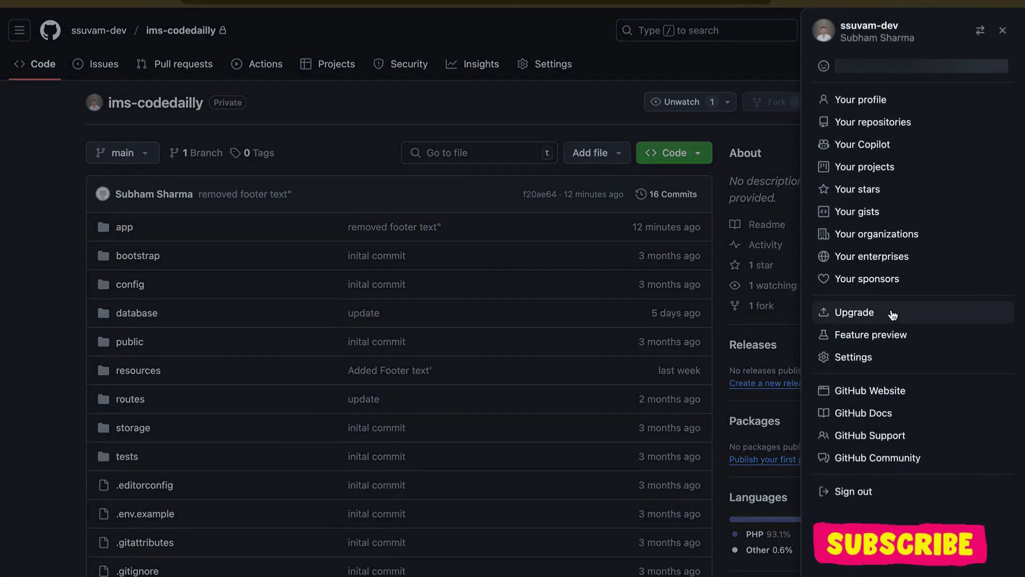
left_click(853, 357)
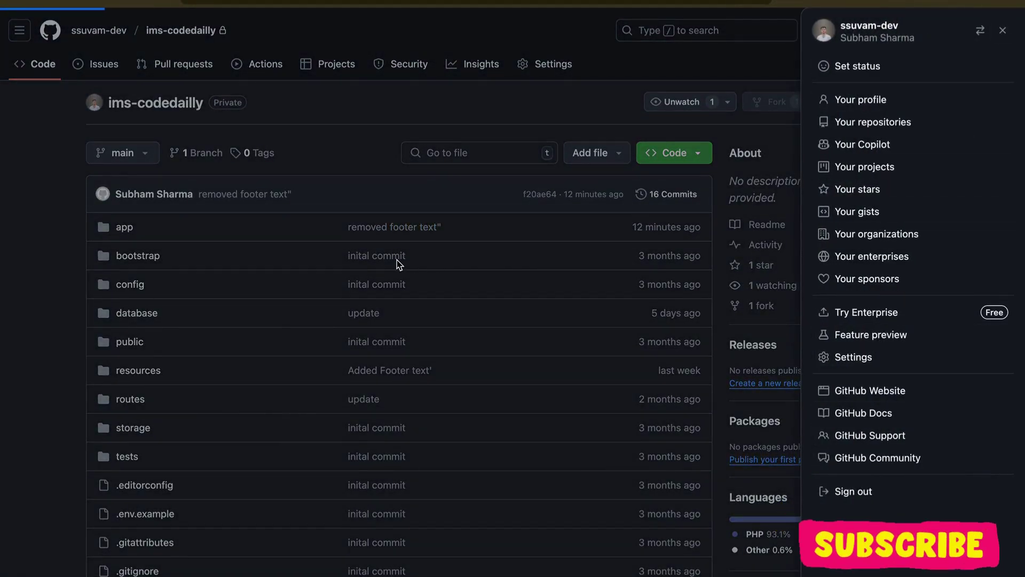
scroll(165, 308, "down", 6)
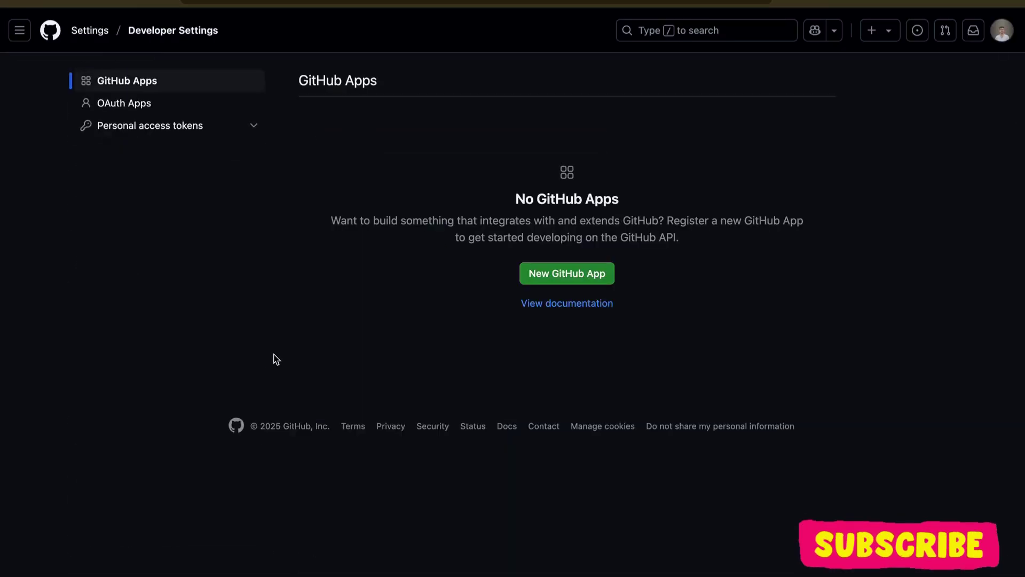
left_click(230, 129)
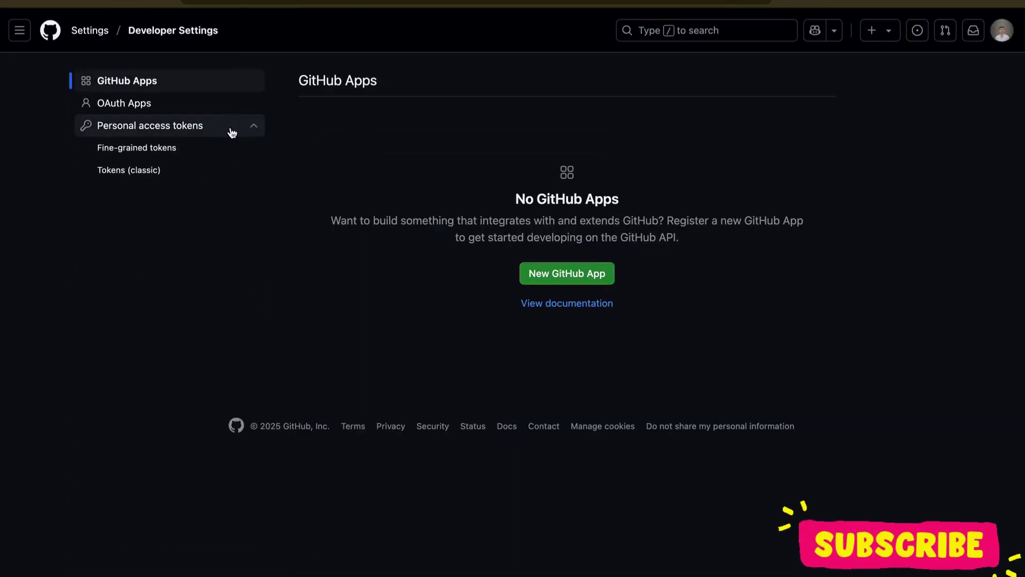
left_click(184, 173)
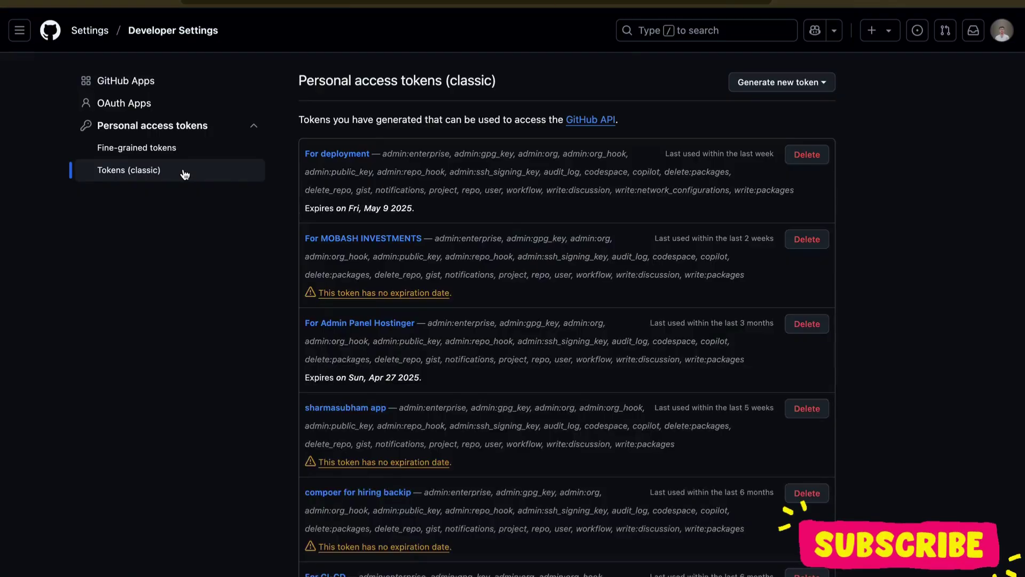
Step: Regenerate the For deployment token with 30-day expiry and paste it as the clone password
left_click(342, 154)
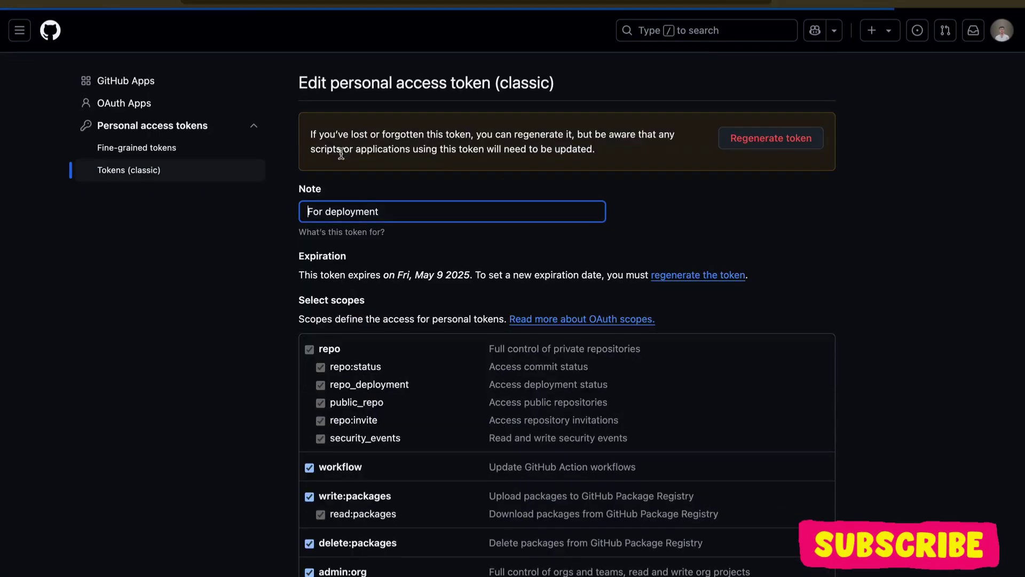
left_click(254, 174)
left_click(812, 83)
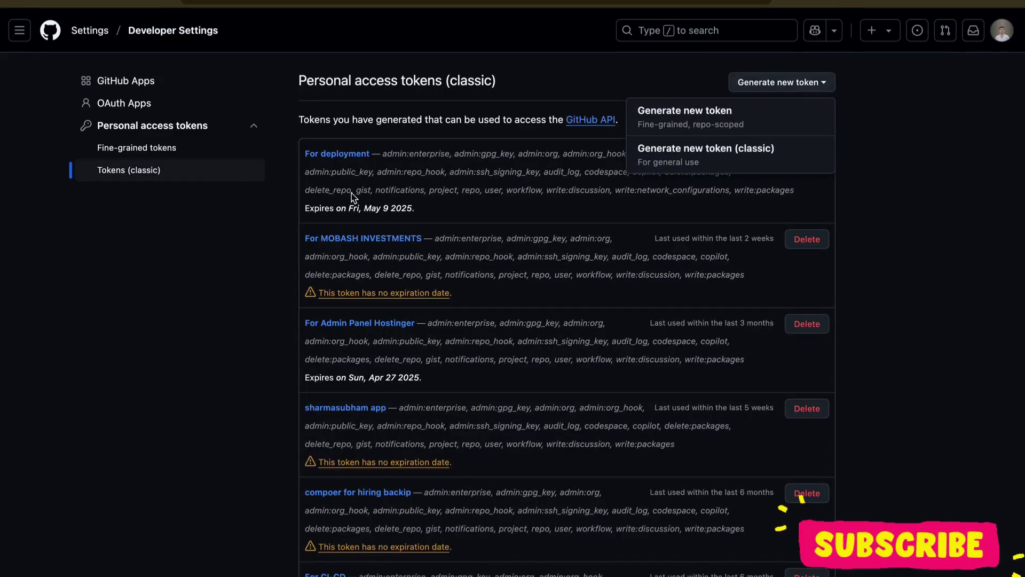
left_click(349, 154)
double_click(346, 156)
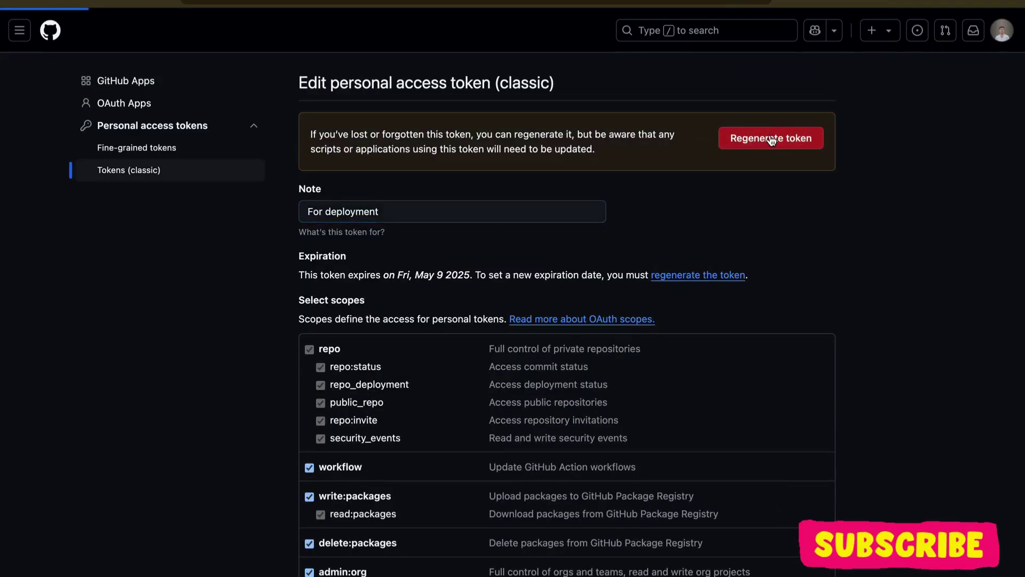
left_click(770, 135)
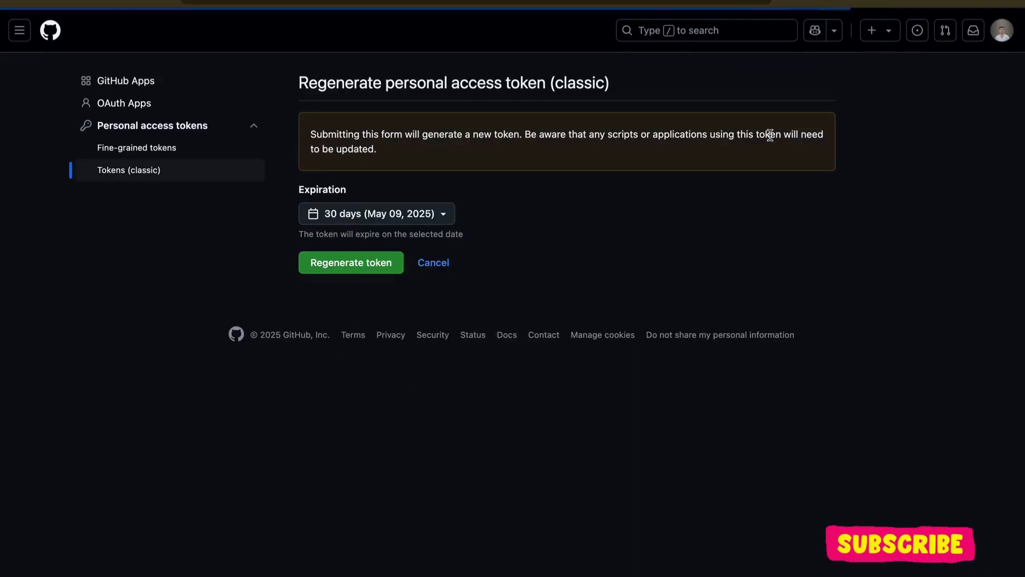
left_click(361, 264)
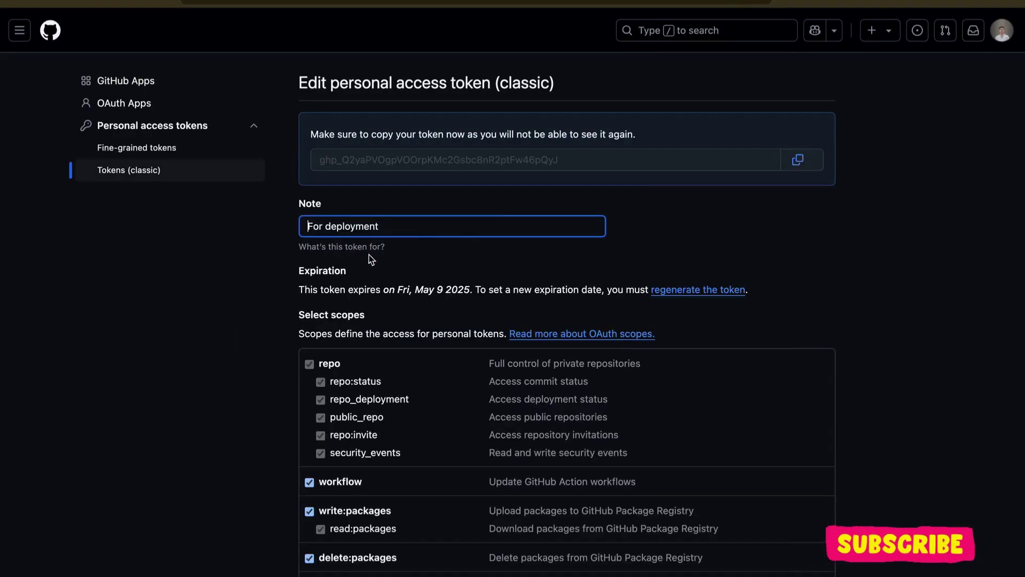
left_click(798, 161)
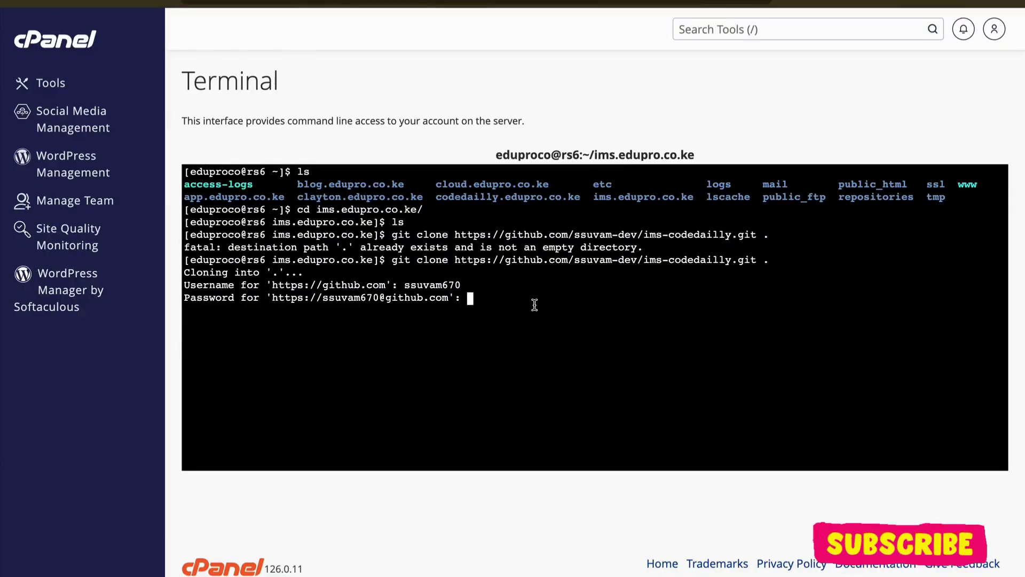
key("ctrl+v")
key("Return")
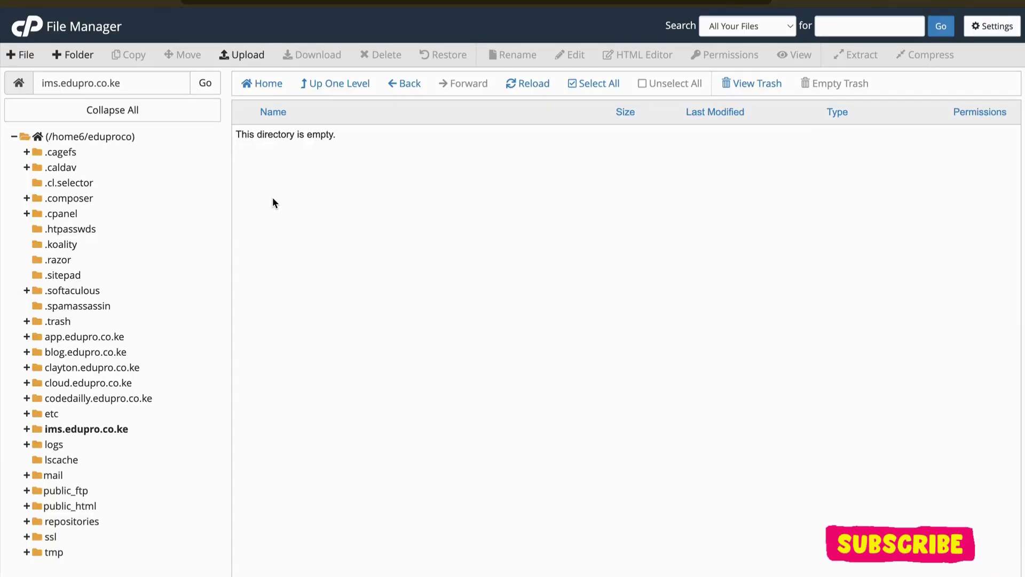
Step: Reload File Manager and open ims.edupro.co.ke to browse its cloned Laravel files (.git, app, config, routes, composer.json)
key("F5")
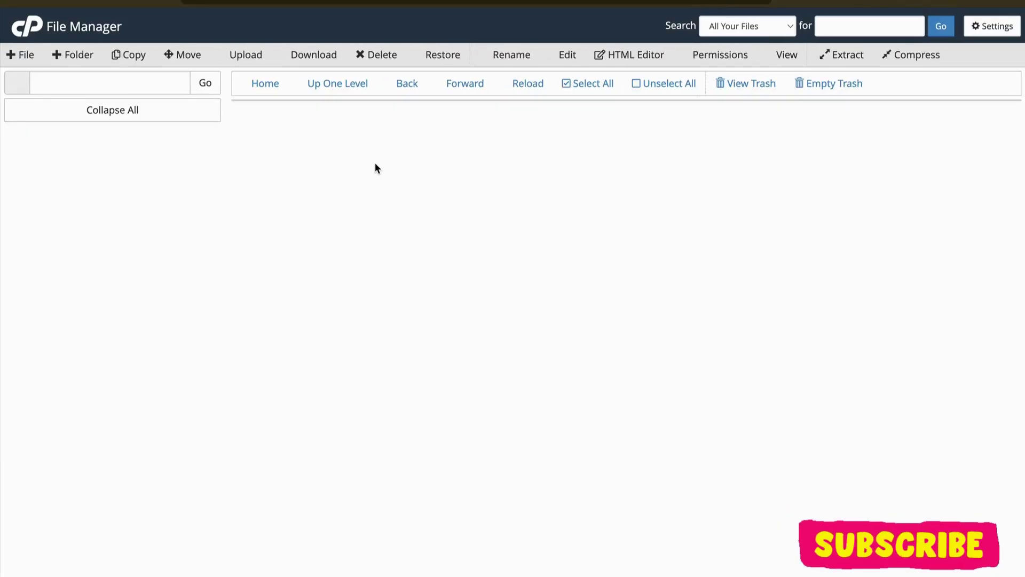
scroll(353, 400, "down", 4)
double_click(381, 351)
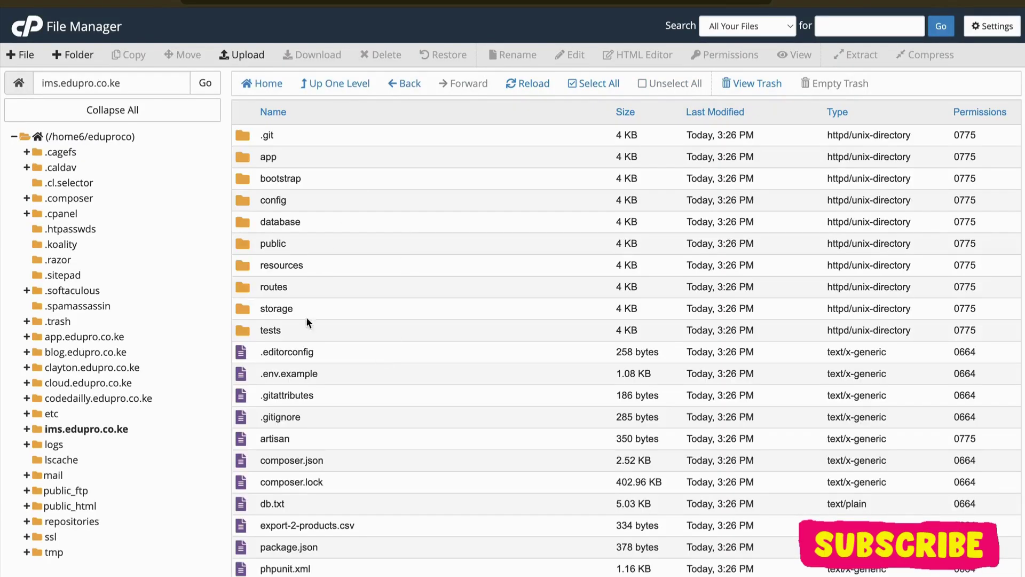
scroll(398, 310, "down", 3)
scroll(401, 251, "up", 3)
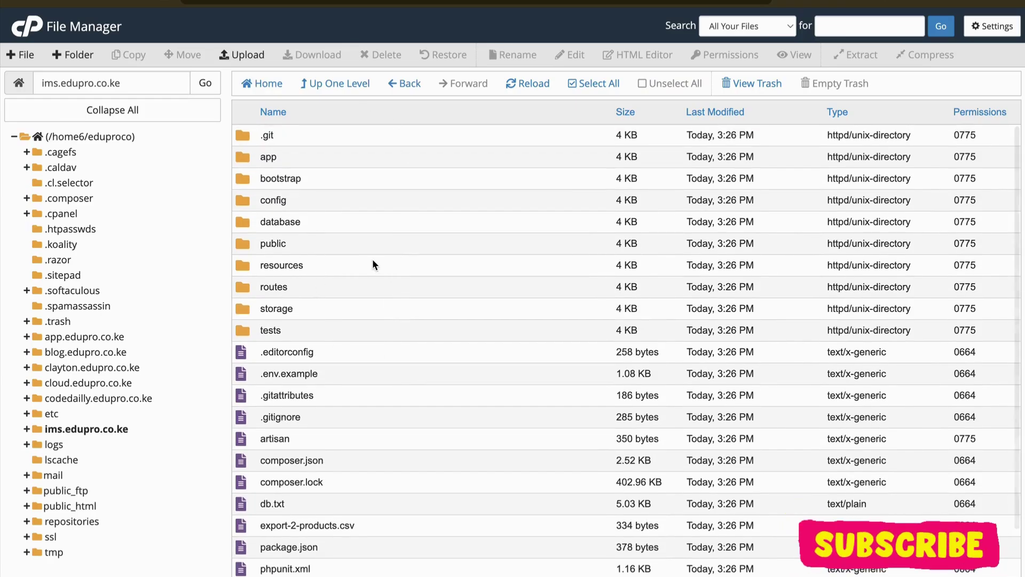
scroll(372, 259, "down", 3)
scroll(372, 259, "up", 3)
scroll(373, 259, "down", 3)
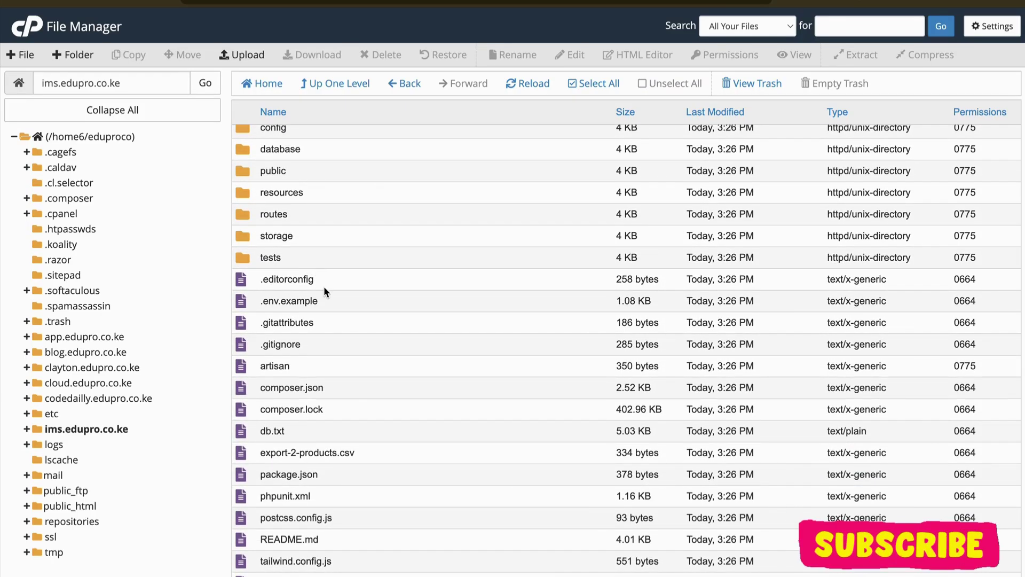
Step: Run composer update in the server terminal to install the project's dependencies
key("ctrl+Tab")
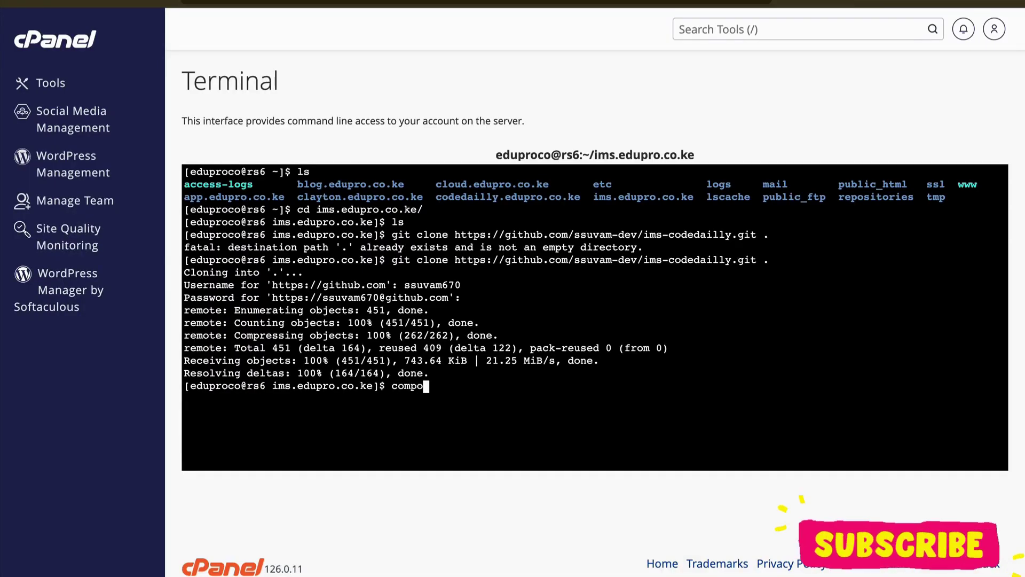
type("update")
key("Return")
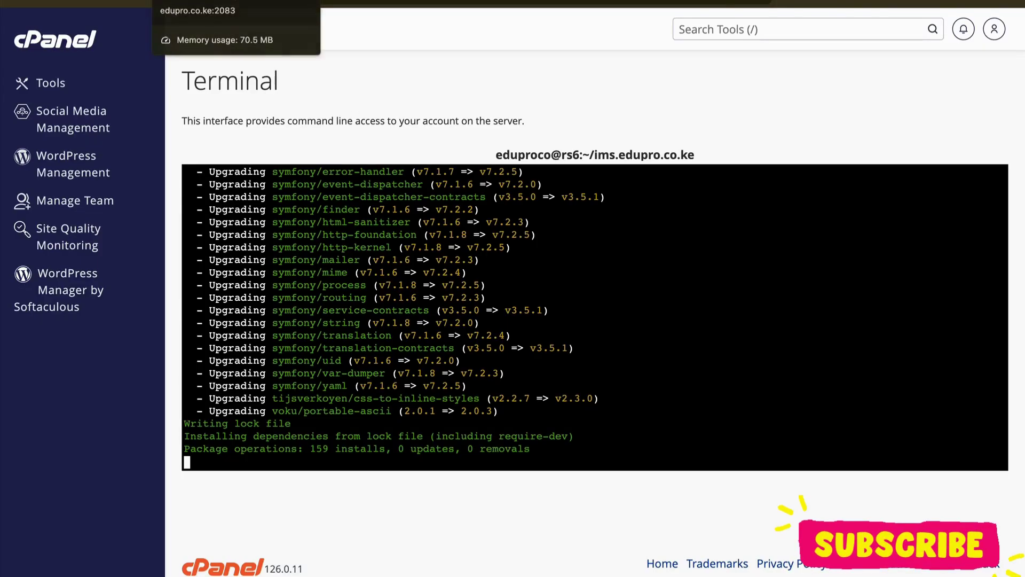
Step: Return to cPanel's Tools overview page
left_click(213, 2)
left_click(107, 3)
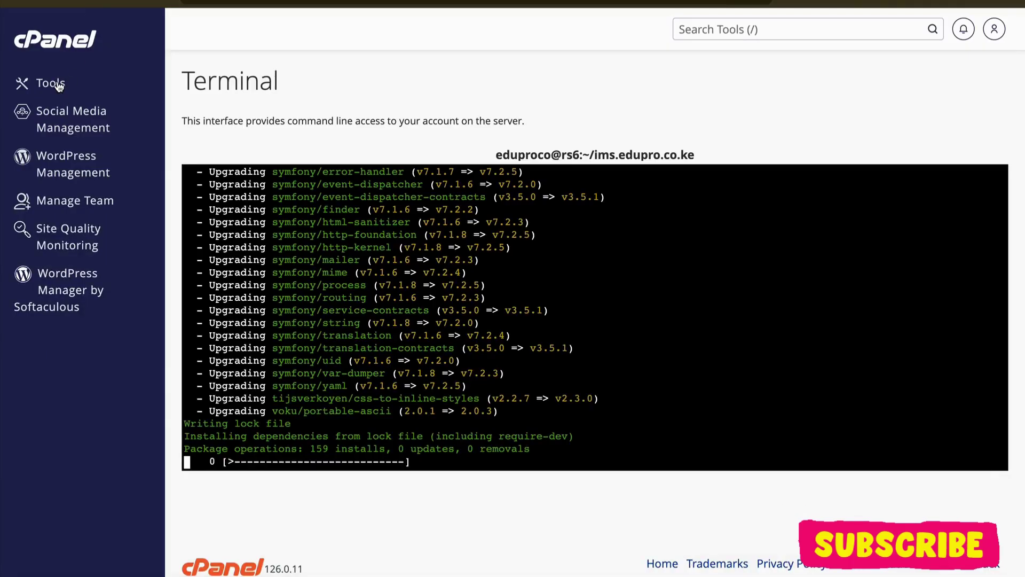
left_click(59, 85)
Step: Create a new MySQL database named eduproco_ims in Manage My Databases
scroll(268, 377, "down", 3)
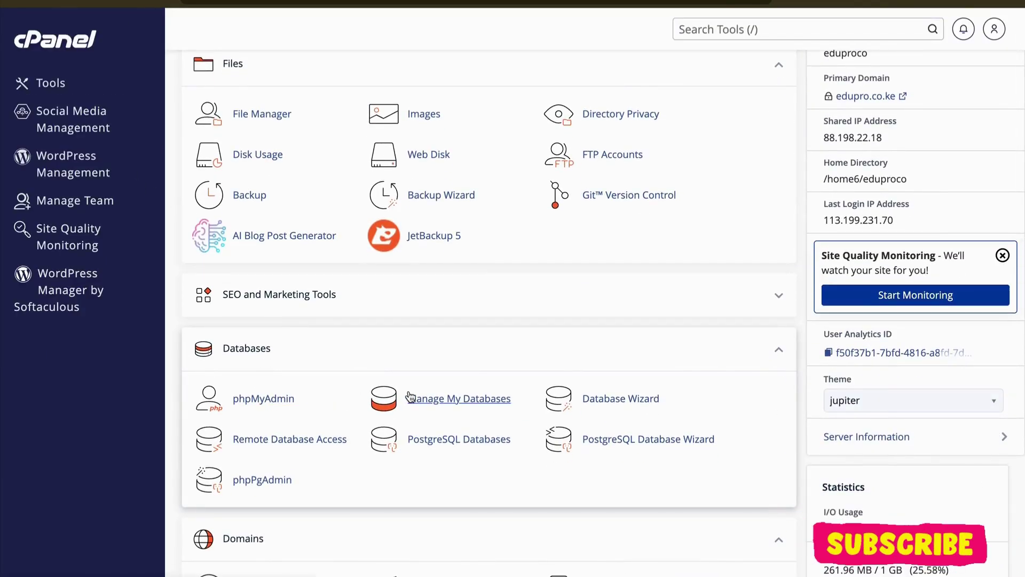
left_click(410, 398)
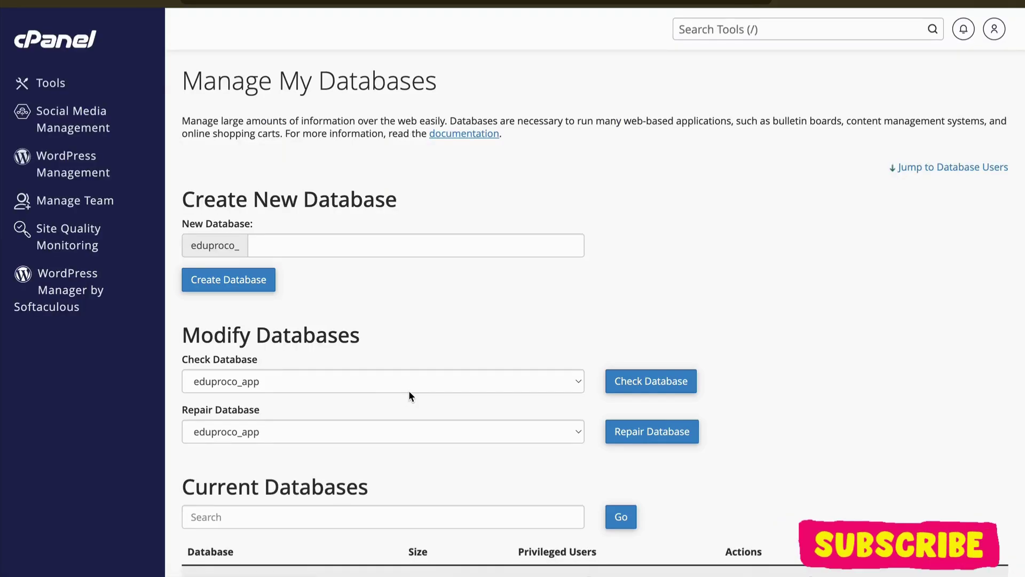
left_click(376, 247)
type("ims")
left_click(252, 277)
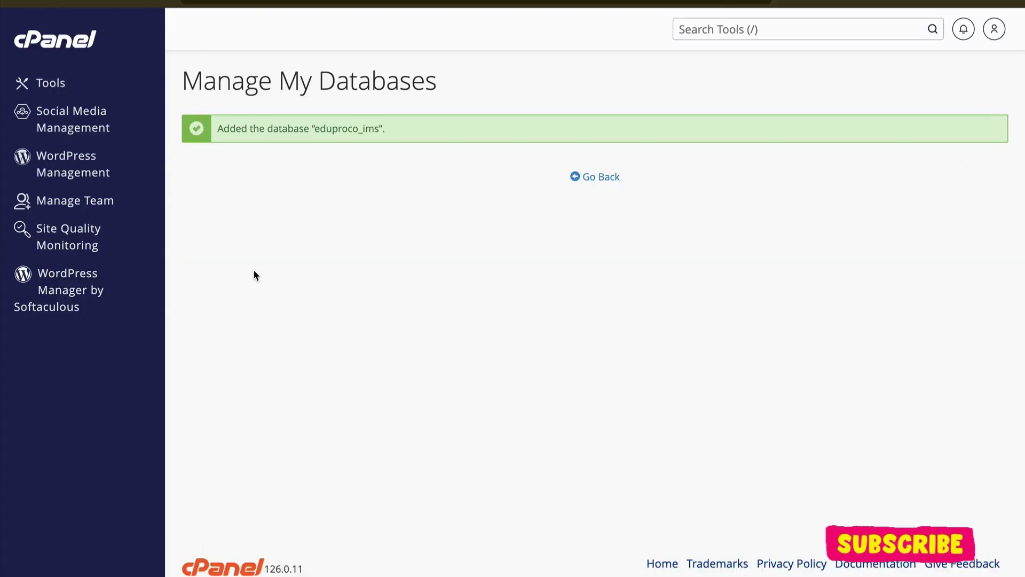
left_click(607, 178)
Step: Add database user eduproco_ims with a strong generated password
scroll(348, 445, "down", 6)
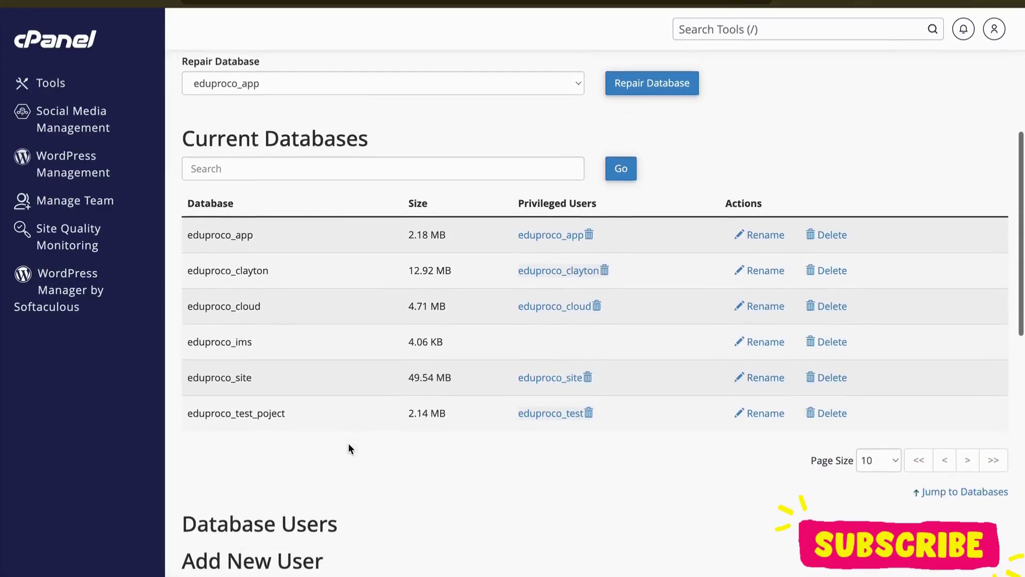
scroll(348, 448, "down", 4)
left_click(344, 406)
type("ims")
left_click(310, 443)
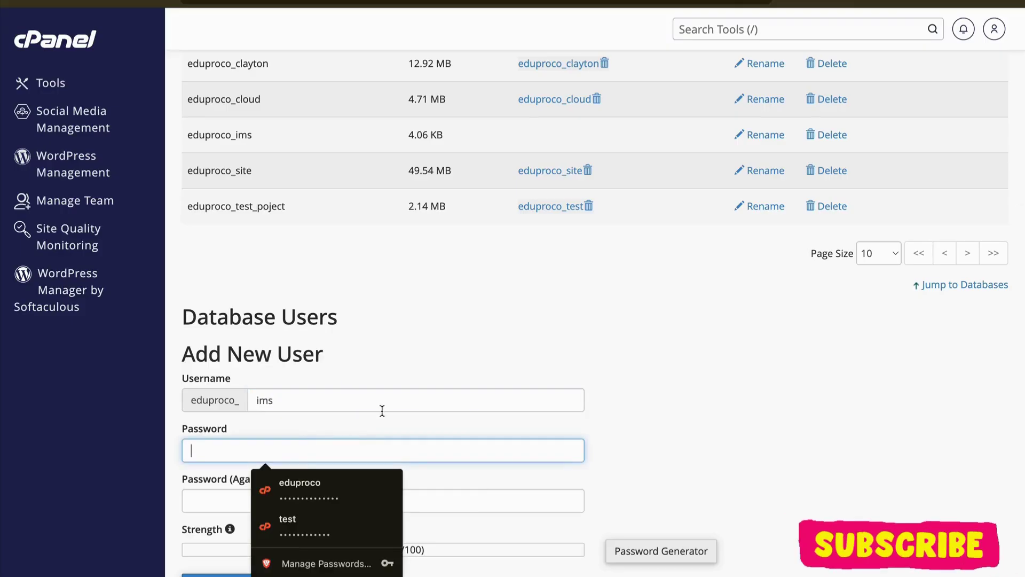
scroll(443, 359, "down", 3)
left_click(688, 469)
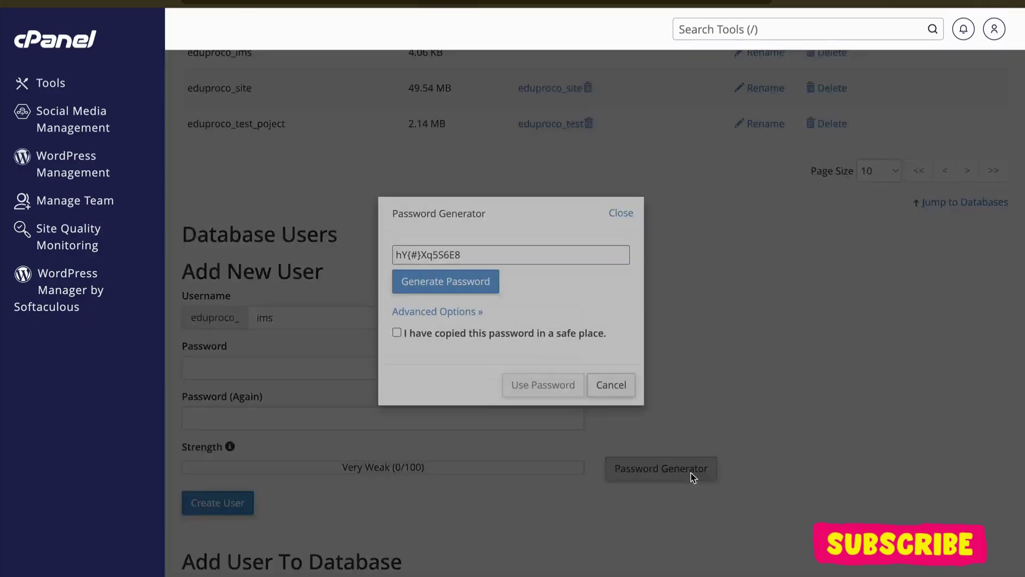
triple_click(502, 256)
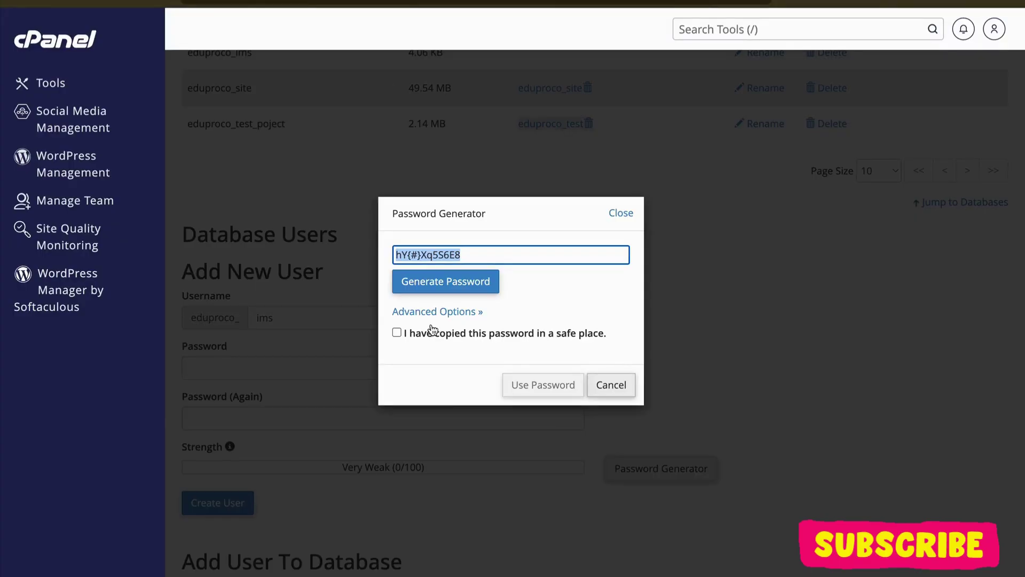
left_click(432, 333)
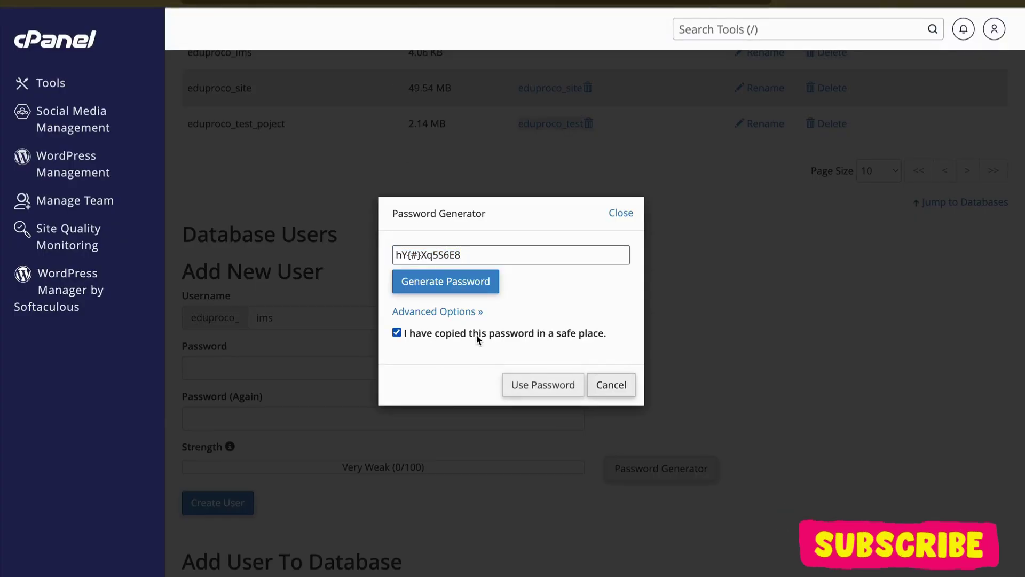
left_click(539, 384)
scroll(537, 384, "down", 3)
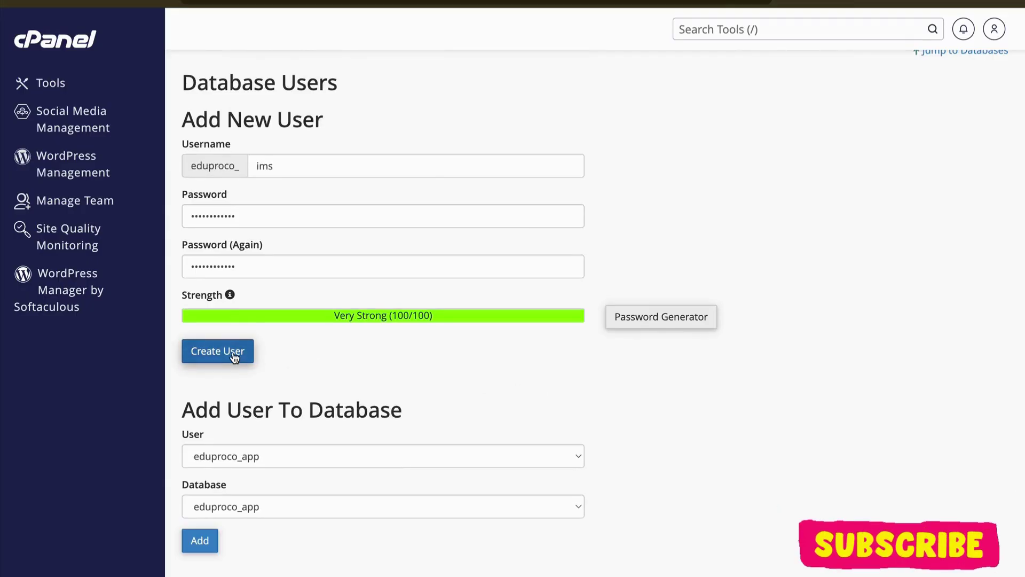
left_click(234, 354)
left_click(601, 176)
Step: Add user eduproco_ims to database eduproco_ims and grant it ALL PRIVILEGES
scroll(416, 291, "down", 12)
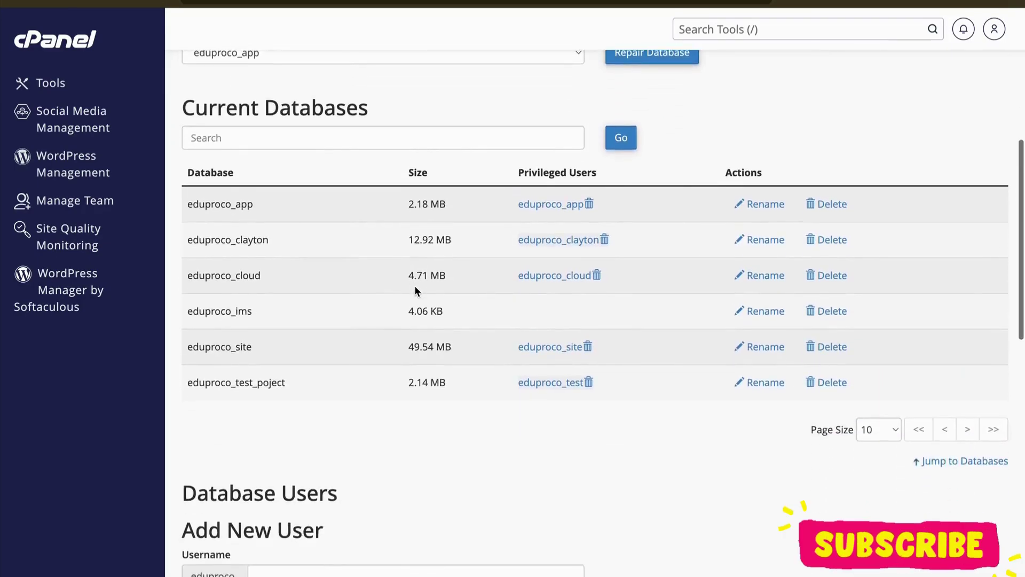
scroll(414, 291, "down", 8)
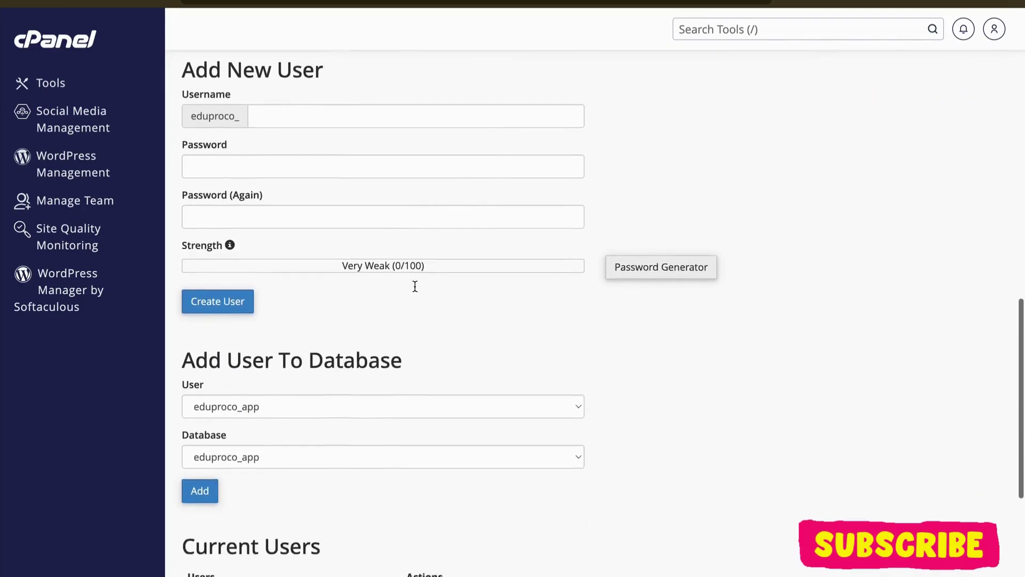
left_click(332, 190)
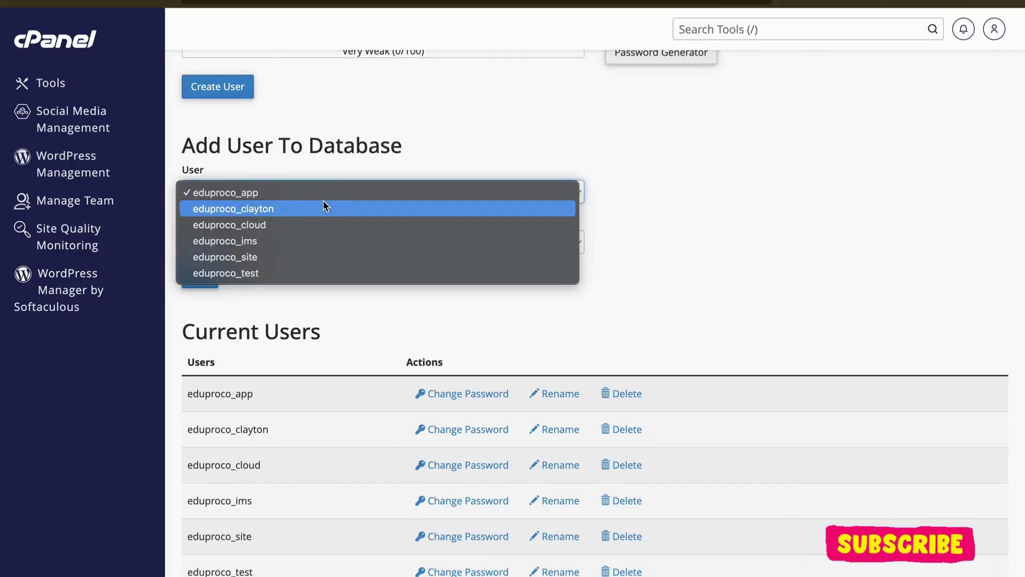
left_click(313, 239)
left_click(314, 243)
left_click(303, 292)
left_click(202, 275)
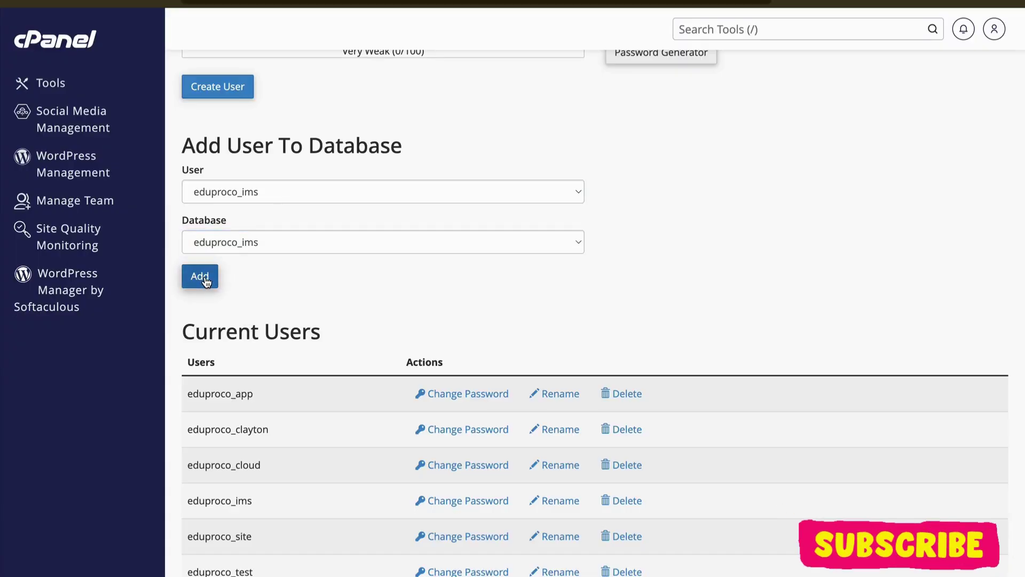
left_click(192, 204)
scroll(194, 207, "down", 3)
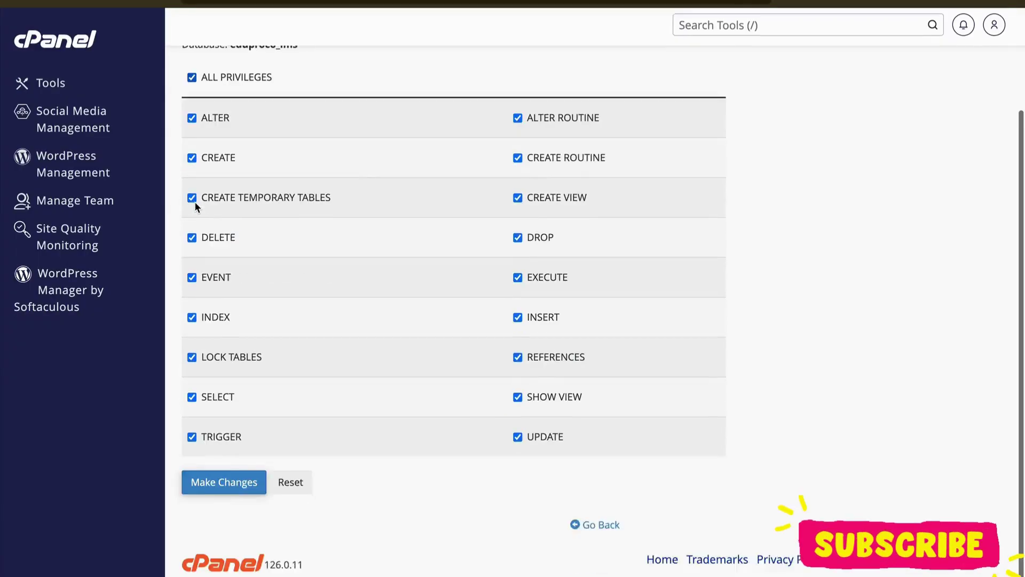
left_click(238, 484)
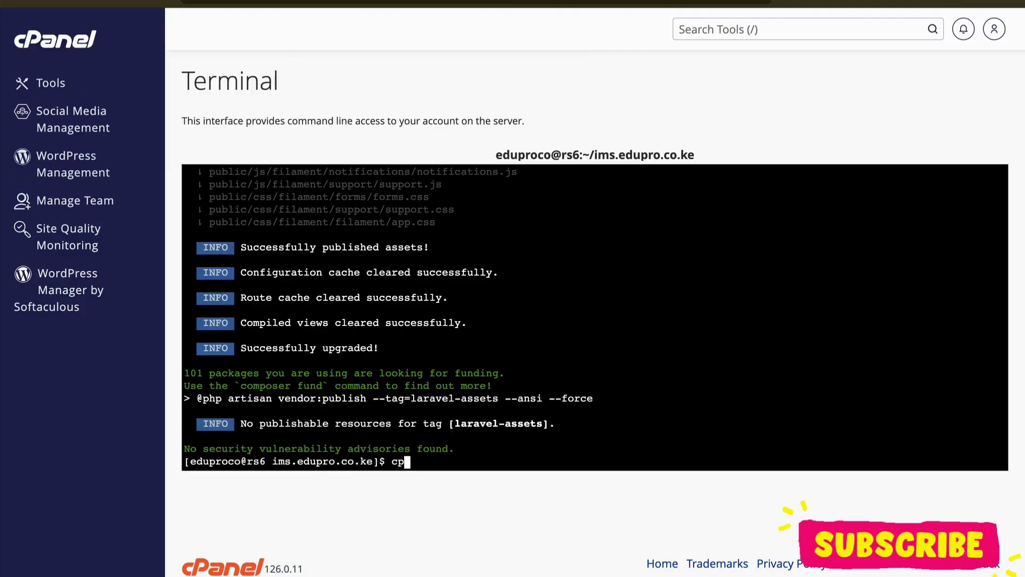
Step: Copy .env.example to .env in the terminal with cp .env.example .env
key("BackSpace")
type("/en")
key("BackSpace")
key("BackSpace")
type("v.example .env")
key("Return")
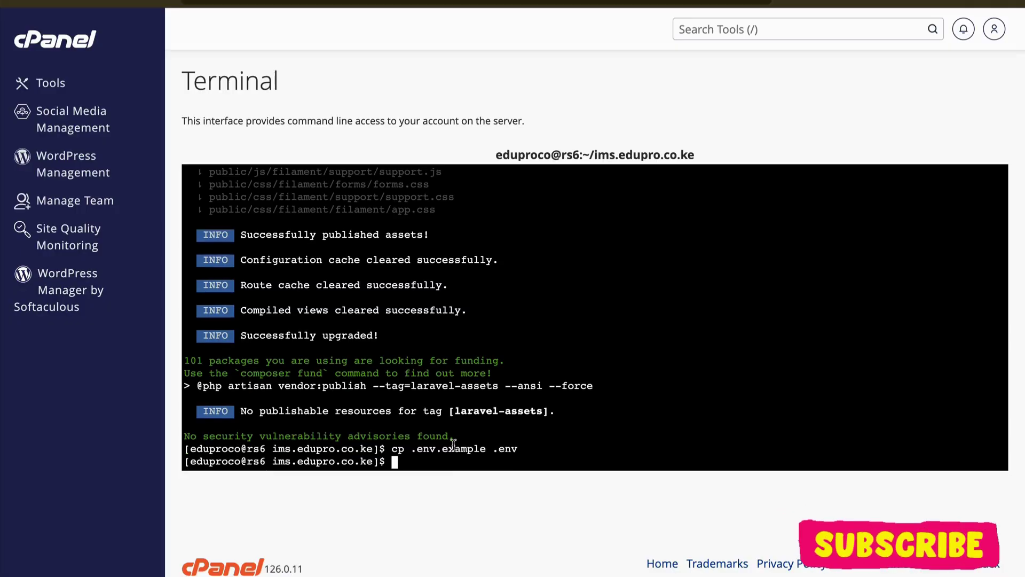
Step: Open the new .env file in ims.edupro.co.ke in cPanel's text editor
key("ctrl+Tab")
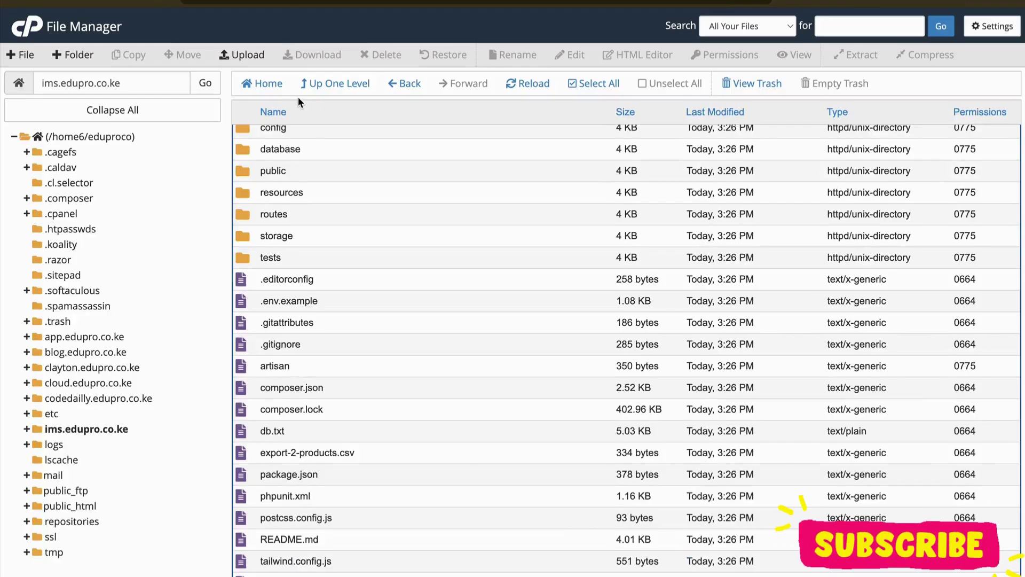
left_click(310, 83)
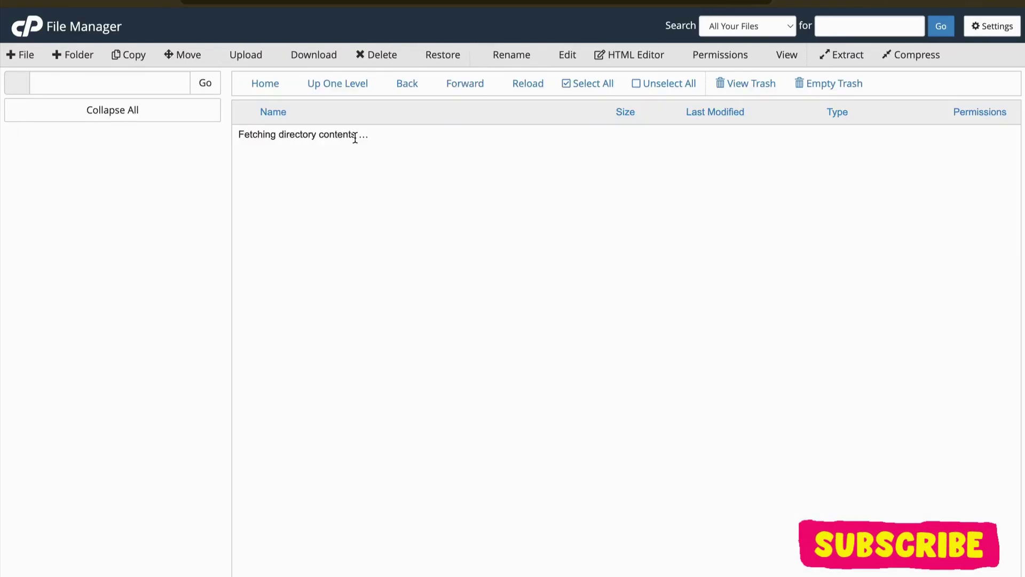
scroll(354, 203, "down", 5)
double_click(363, 273)
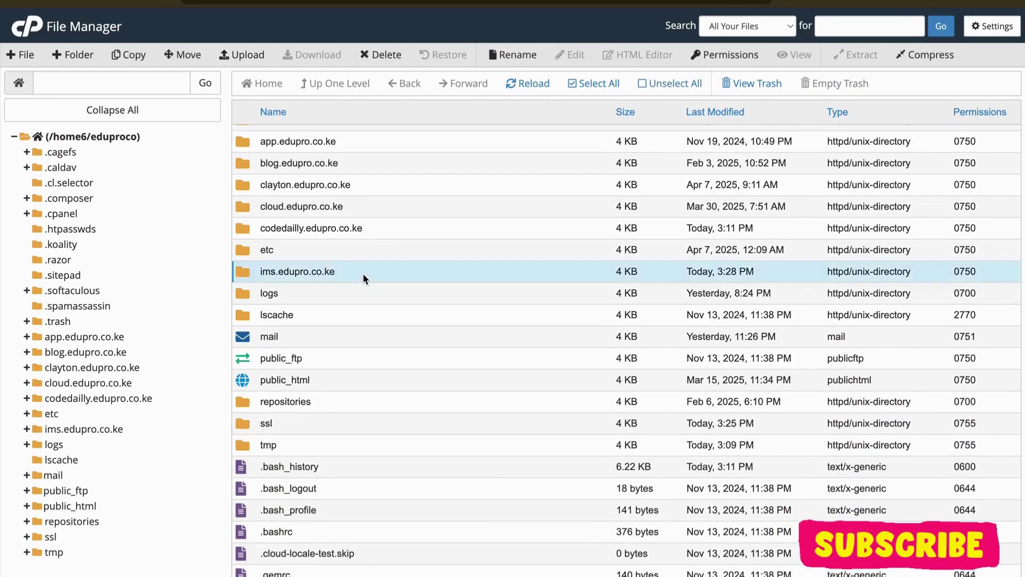
scroll(348, 305, "down", 1)
left_click(337, 345)
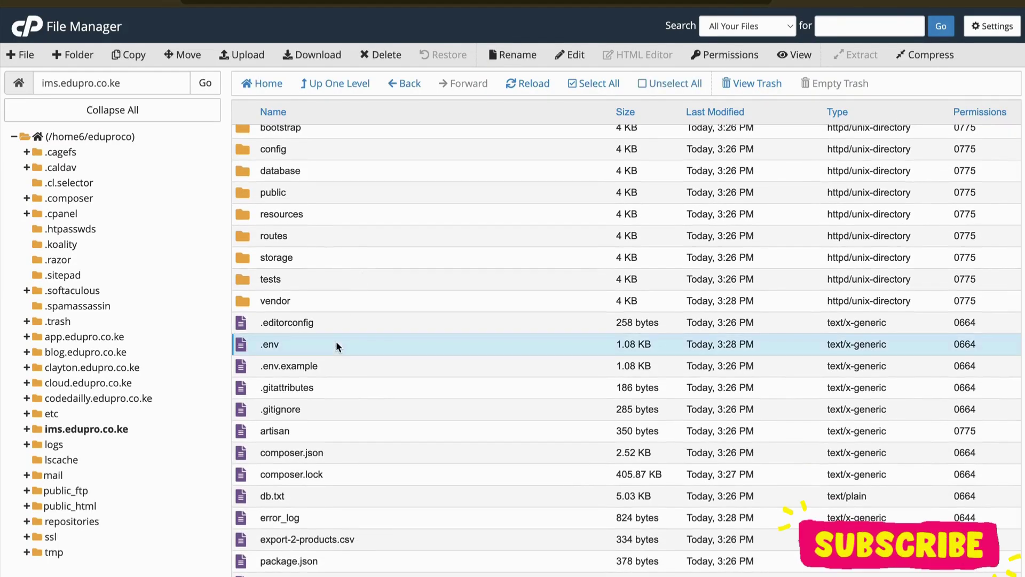
left_click(570, 58)
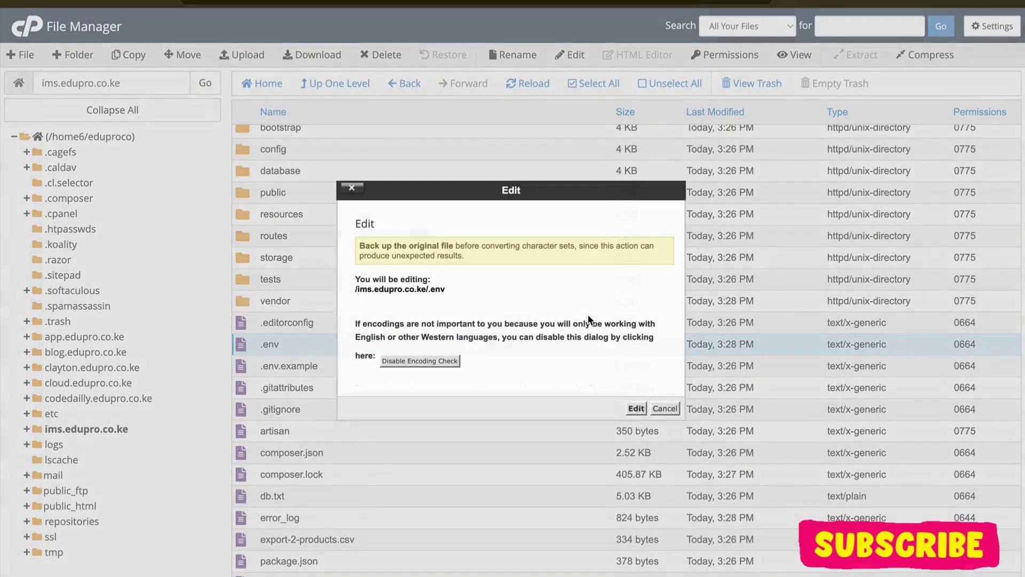
left_click(636, 409)
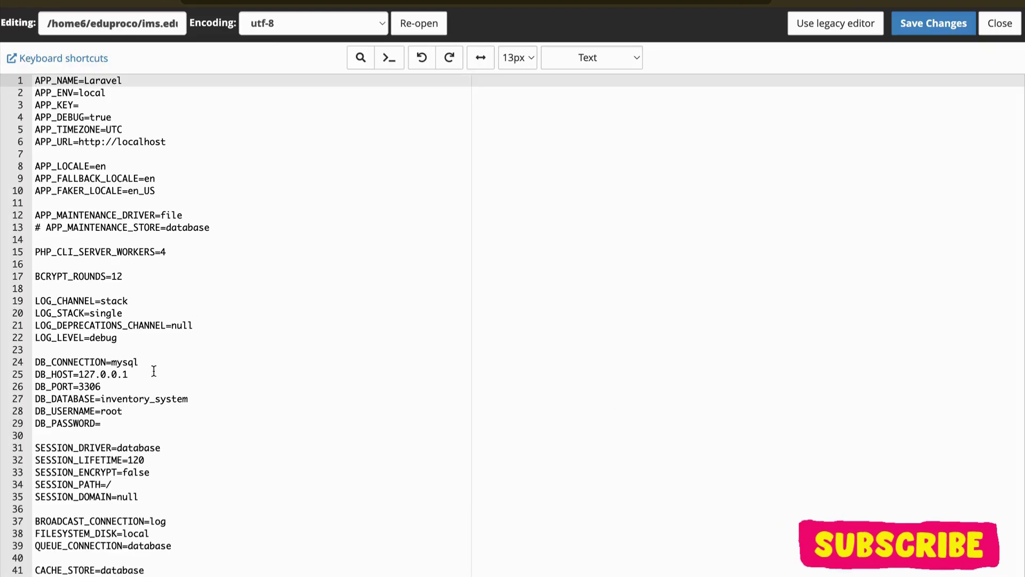
Step: Paste the generated database password after DB_PASSWORD= in .env
scroll(153, 374, "down", 4)
double_click(150, 264)
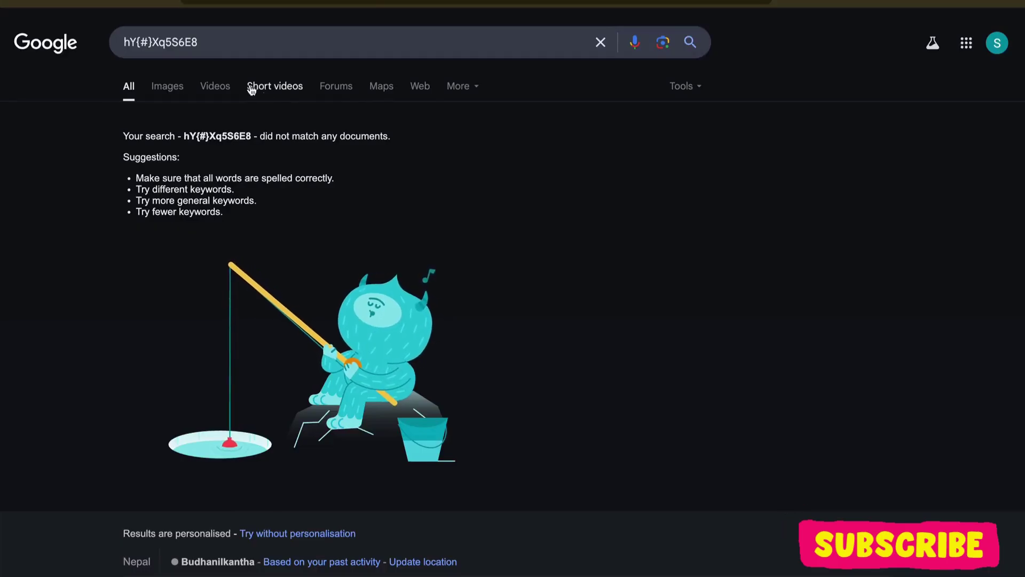
double_click(176, 43)
key("ctrl+a")
key("ctrl+c")
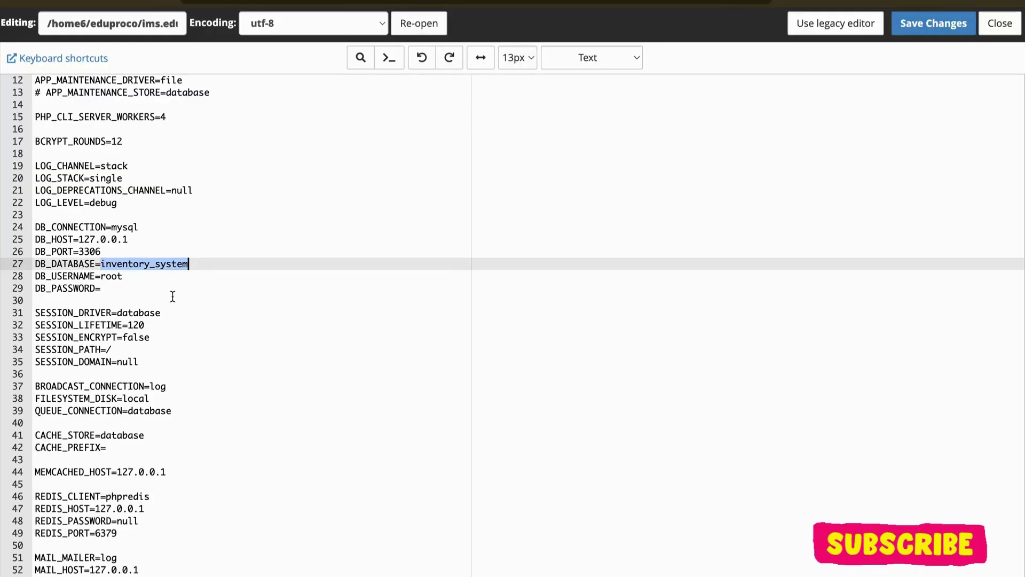
left_click(107, 289)
type("\"")
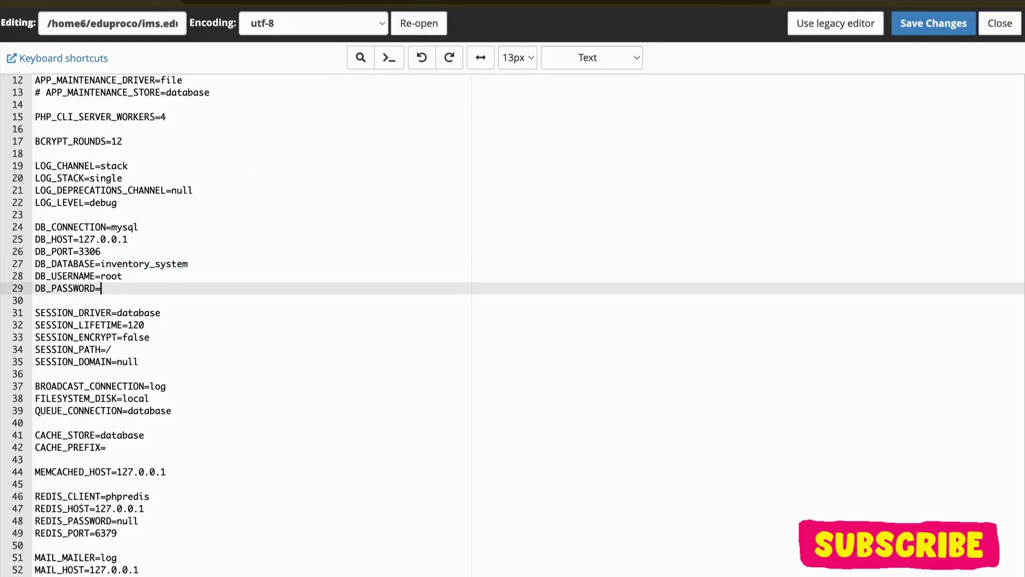
key("ctrl+v")
Step: Set DB_DATABASE and DB_USERNAME to eduproco_ims and save the .env file
double_click(151, 265)
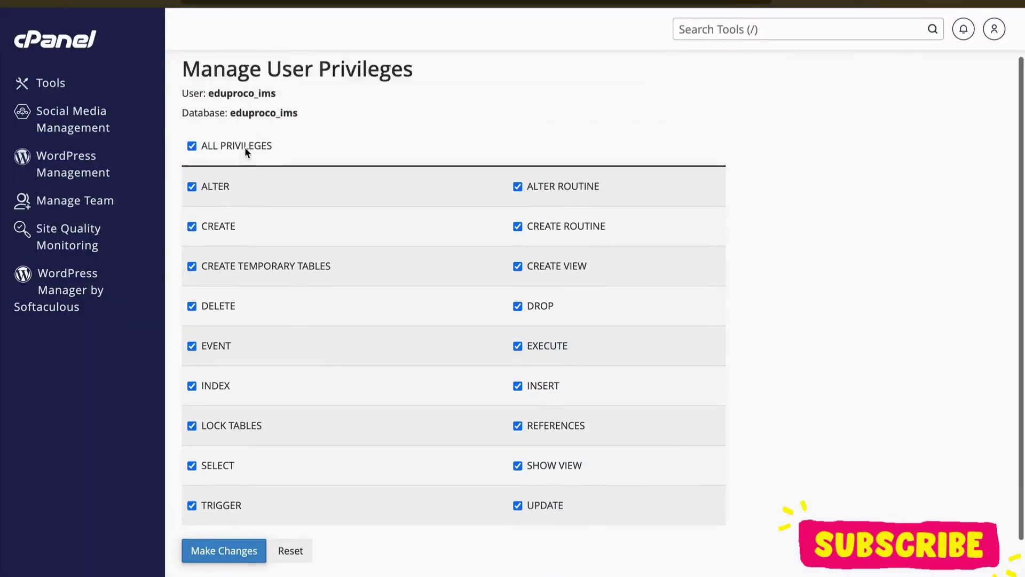
scroll(245, 149, "up", 1)
double_click(257, 170)
key("ctrl+c")
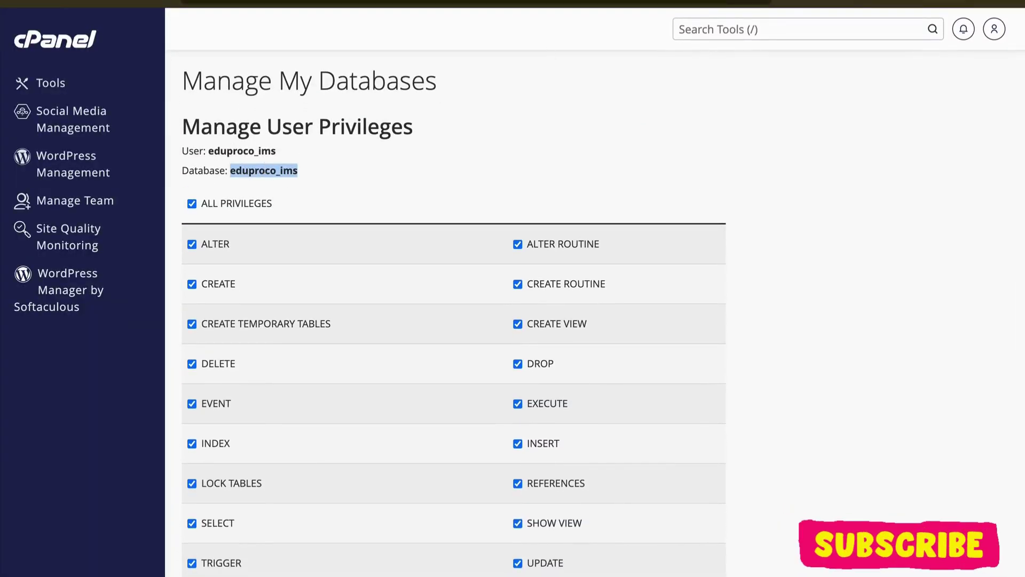
scroll(331, 246, "down", 3)
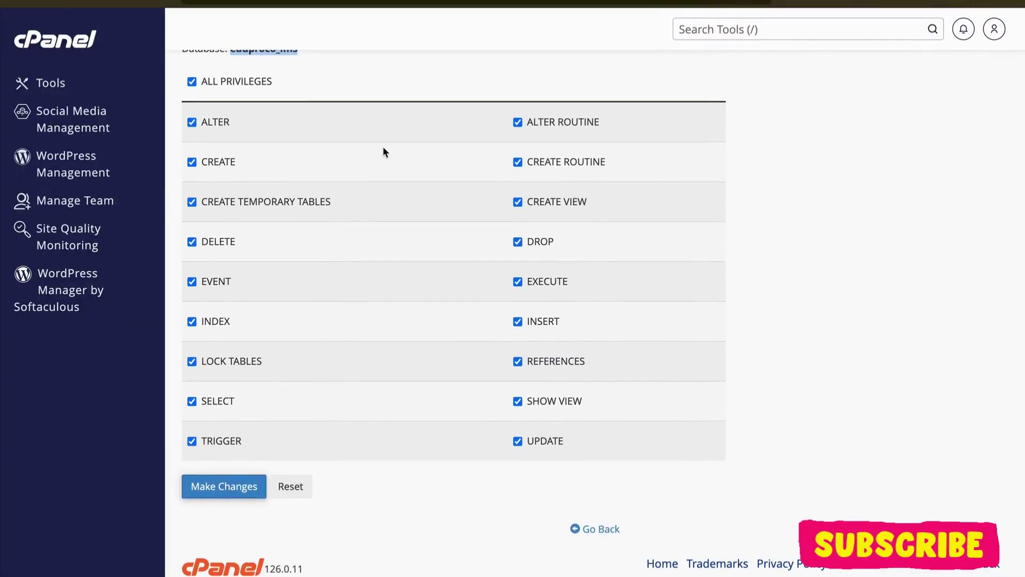
scroll(382, 152, "up", 3)
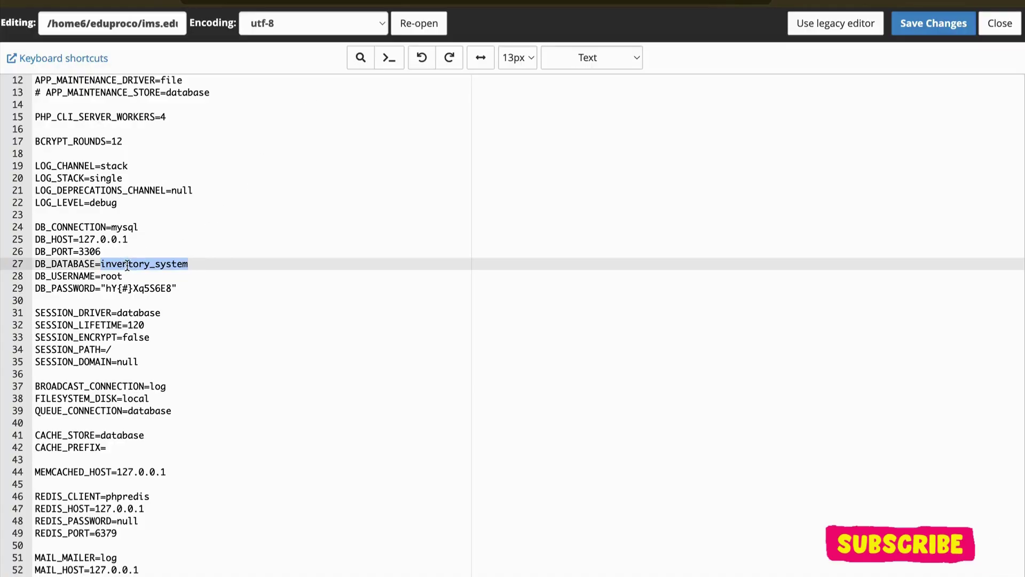
double_click(111, 276)
key("ctrl+v")
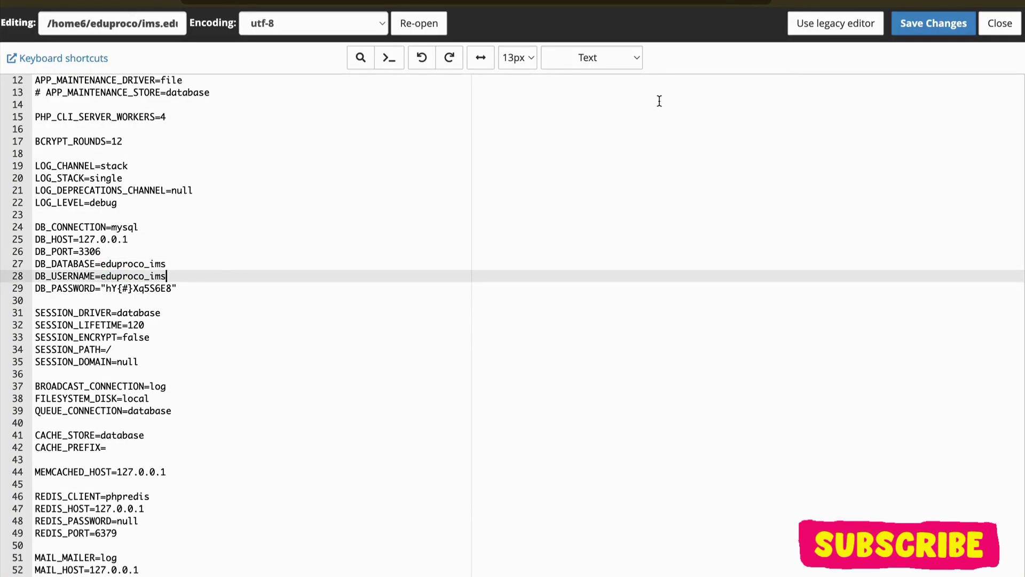
left_click(934, 24)
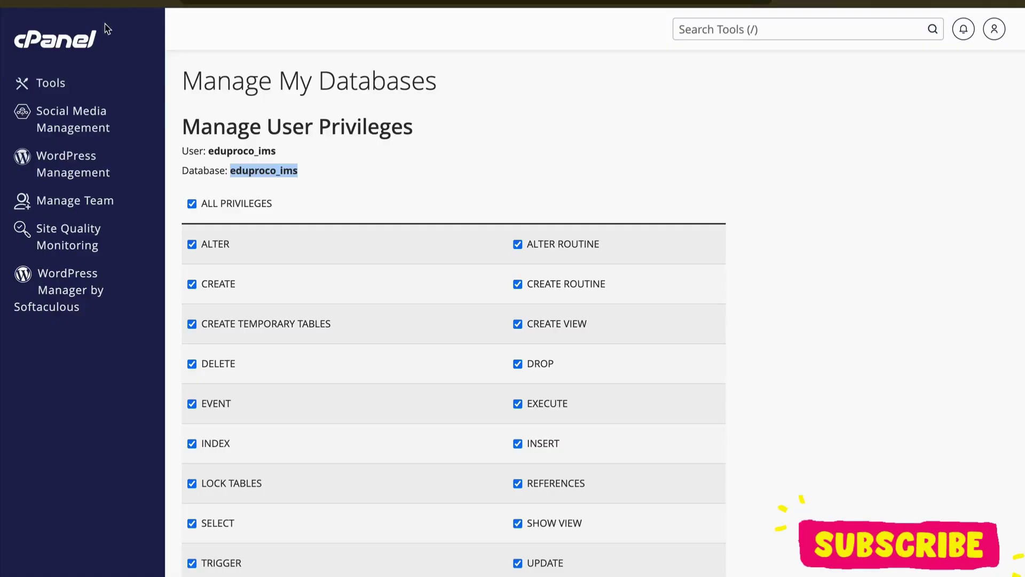
scroll(277, 367, "down", 3)
Step: Save the user's database privileges and run php artisan migrate on the server
left_click(223, 487)
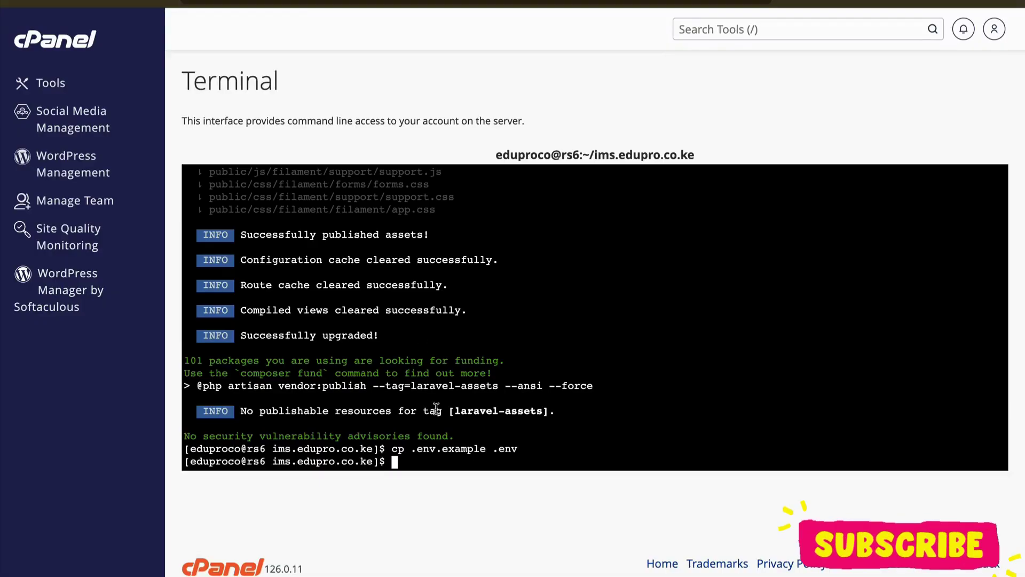
type("php artisan migrate")
key("Return")
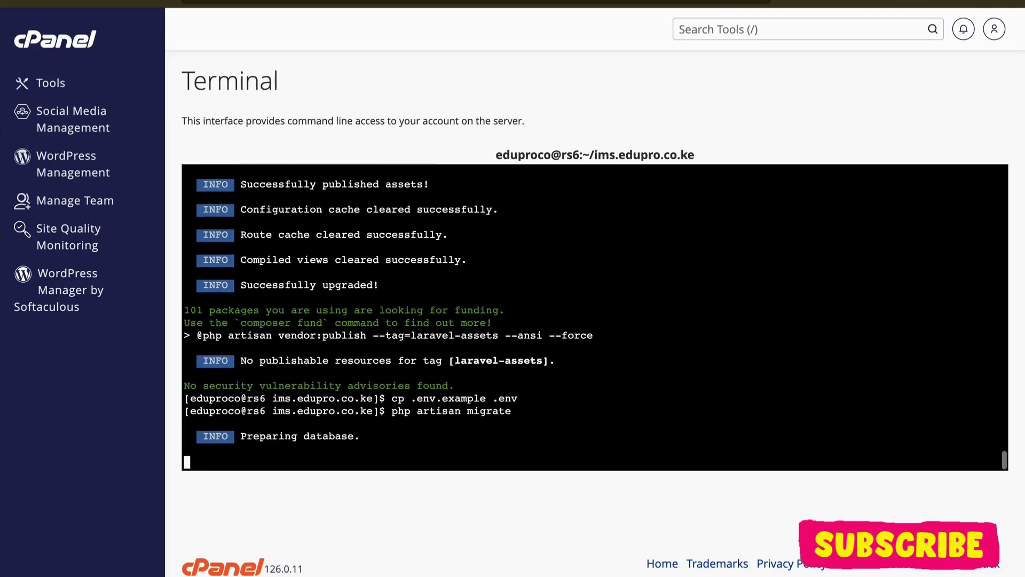
Step: Generate the application key with php artisan key:generate, then clear the terminal
type("php artisan generate:")
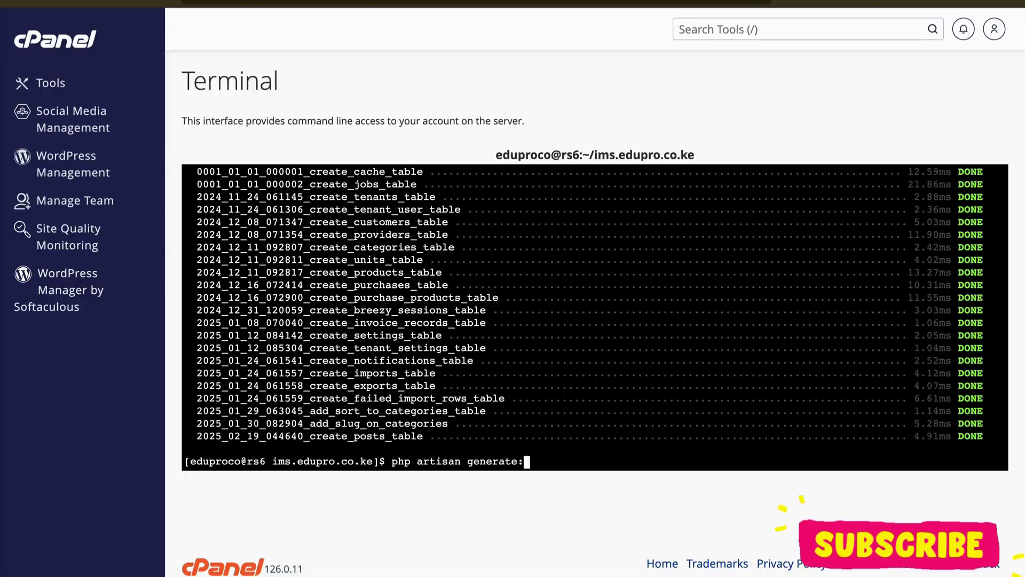
type("lekey")
key("Return")
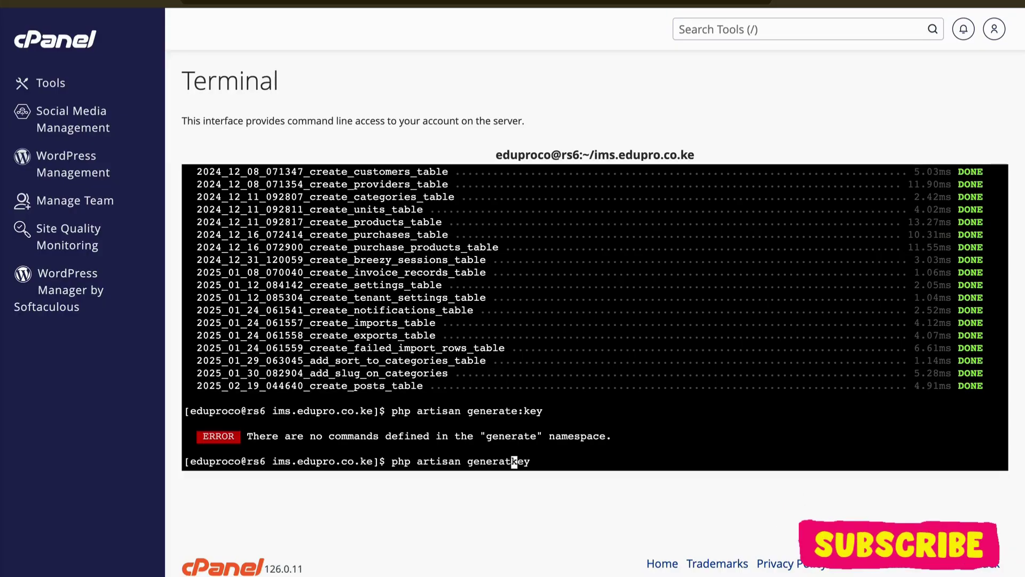
key("BackSpace")
key("BackSpace")
key("BackSpace")
key("BackSpace")
key("BackSpace")
key("BackSpace")
key("BackSpace")
key("Right")
type(":gene")
key("Return")
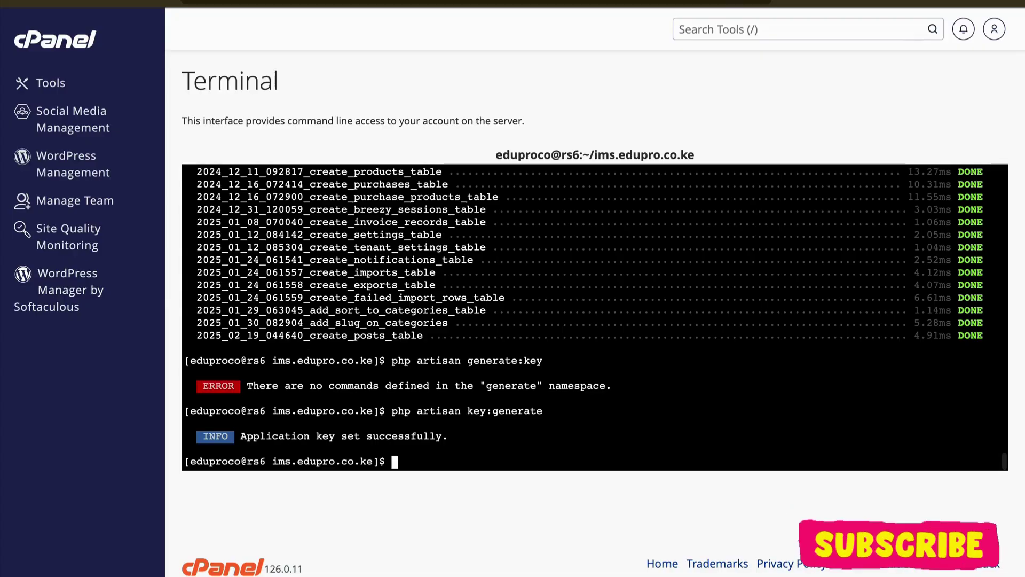
type("clear")
key("Return")
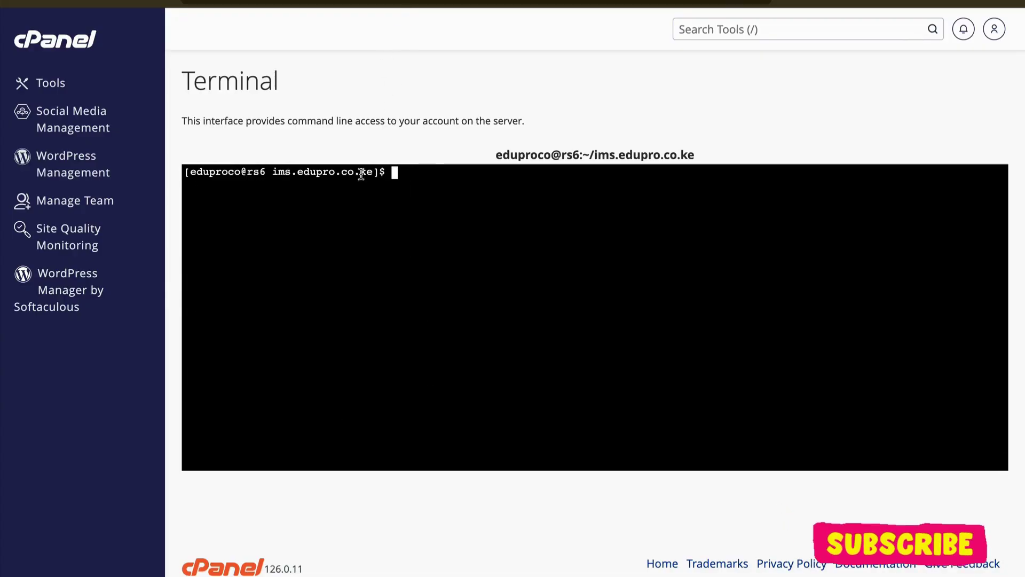
Step: Load ims.edupro.co.ke in the browser, which shows a 404 Not Found page
left_click_drag(367, 172, 276, 172)
key("super+c")
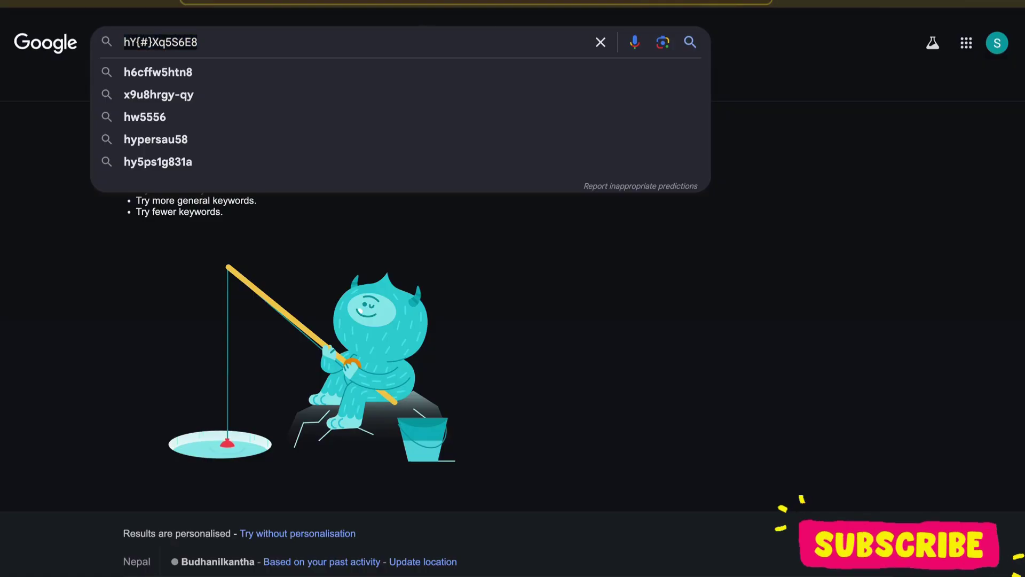
left_click(423, 4)
key("super+v")
key("Return")
double_click(424, 253)
triple_click(430, 332)
left_click(460, 255)
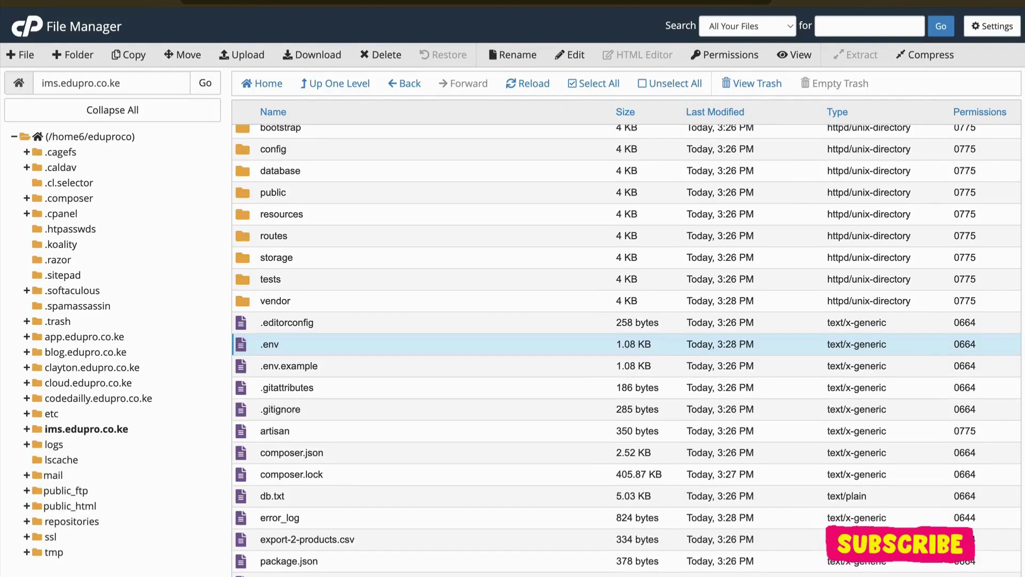
Step: Create a new empty .htaccess file in the ims.edupro.co.ke project
scroll(337, 257, "up", 1)
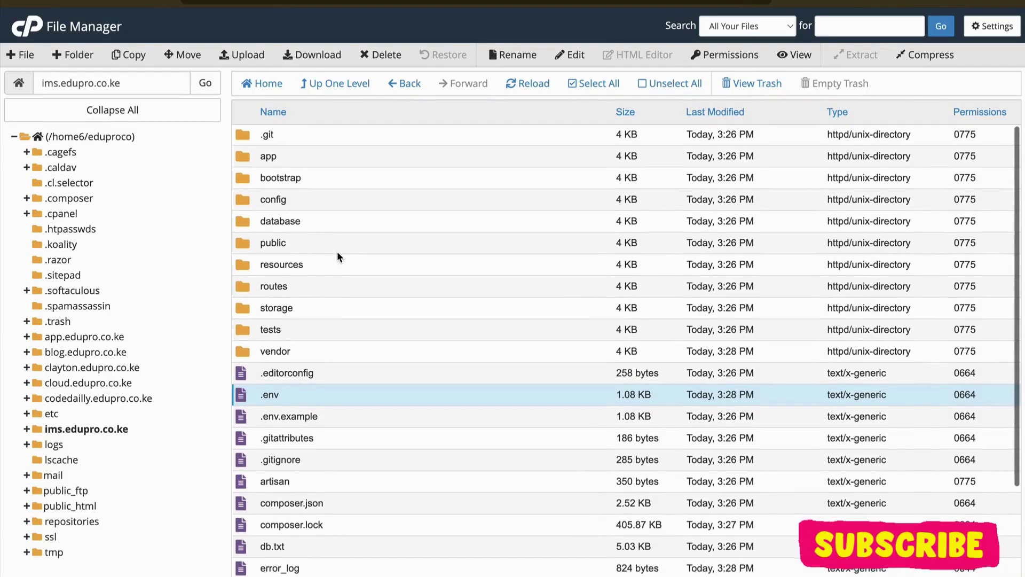
scroll(341, 256, "down", 3)
scroll(343, 351, "up", 3)
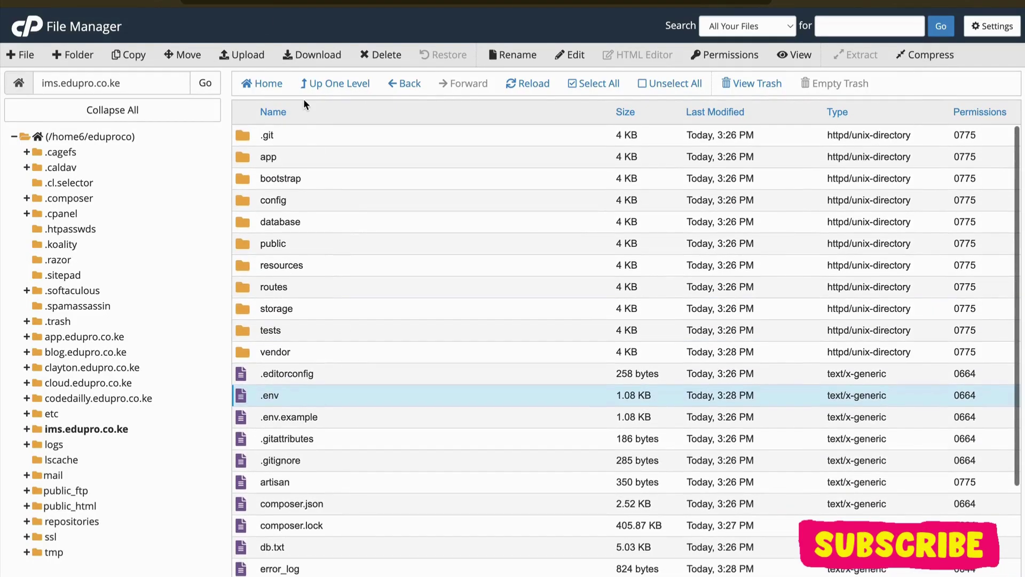
left_click(21, 54)
left_click(436, 272)
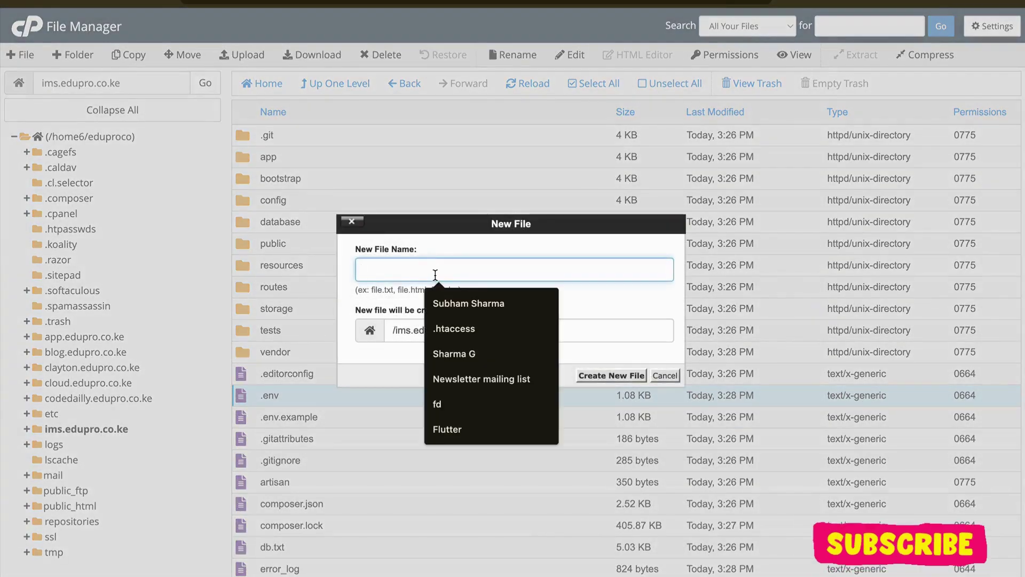
type(".htaccess")
left_click(449, 303)
left_click(598, 374)
Step: Paste the blog's public/ rewrite rules into .htaccess and save it
scroll(378, 270, "down", 2)
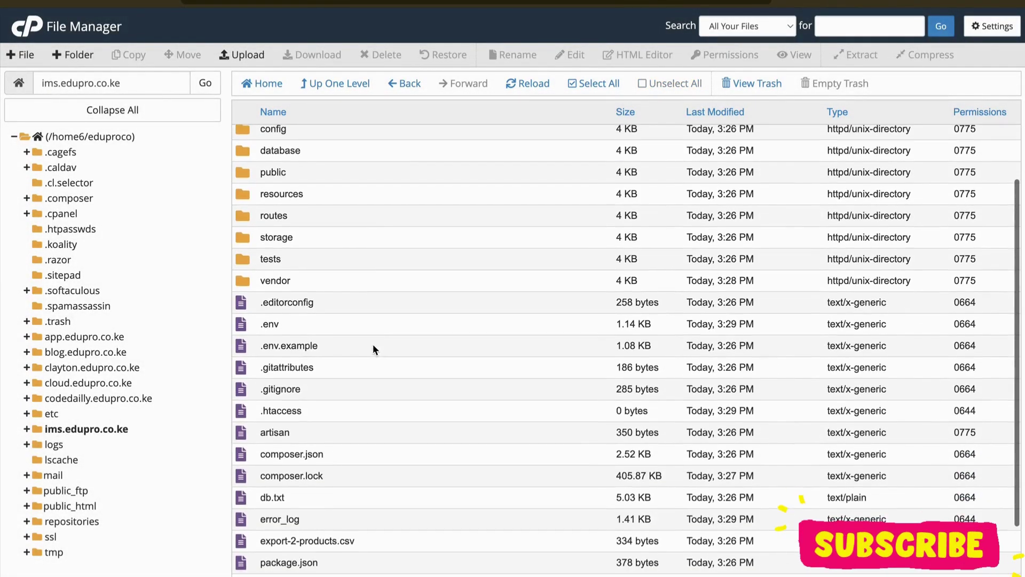
left_click(348, 406)
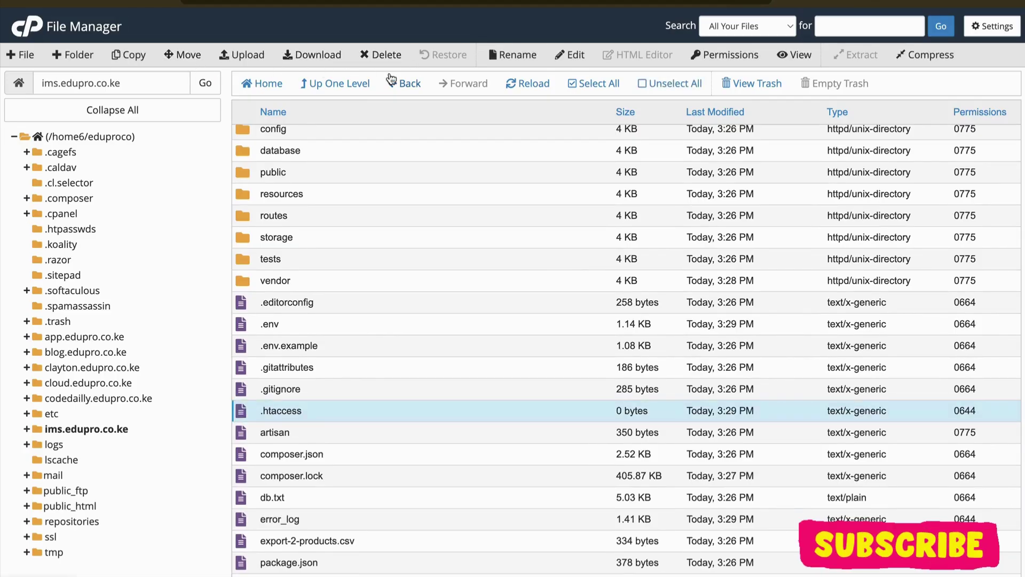
left_click(570, 56)
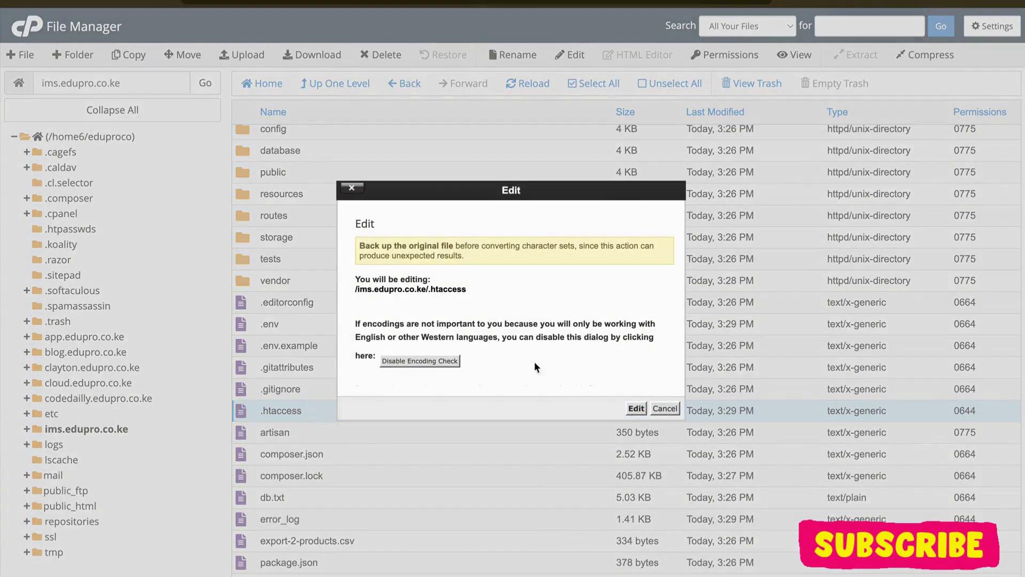
left_click(636, 407)
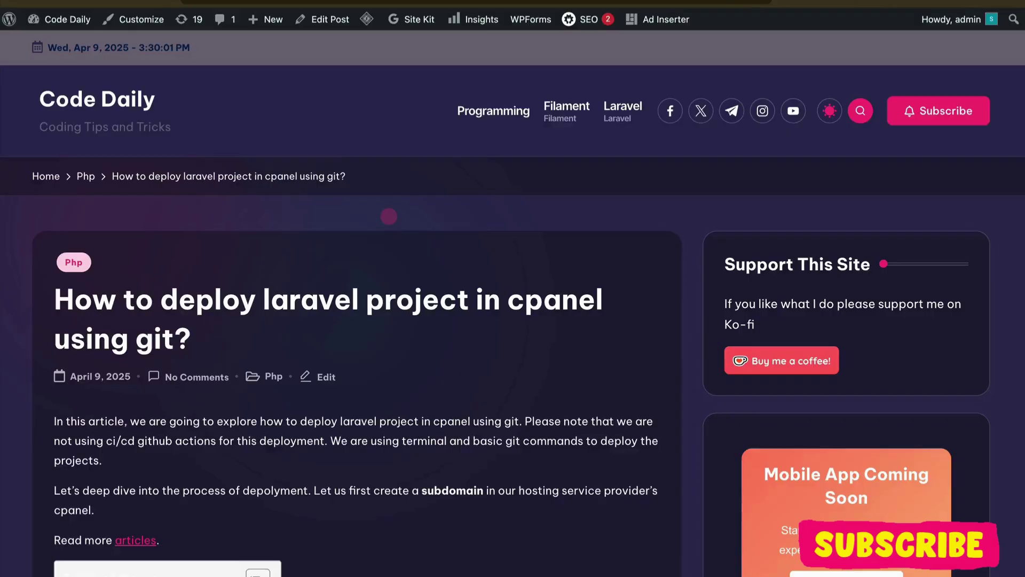
scroll(387, 410, "down", 15)
scroll(387, 410, "down", 10)
scroll(384, 412, "up", 3)
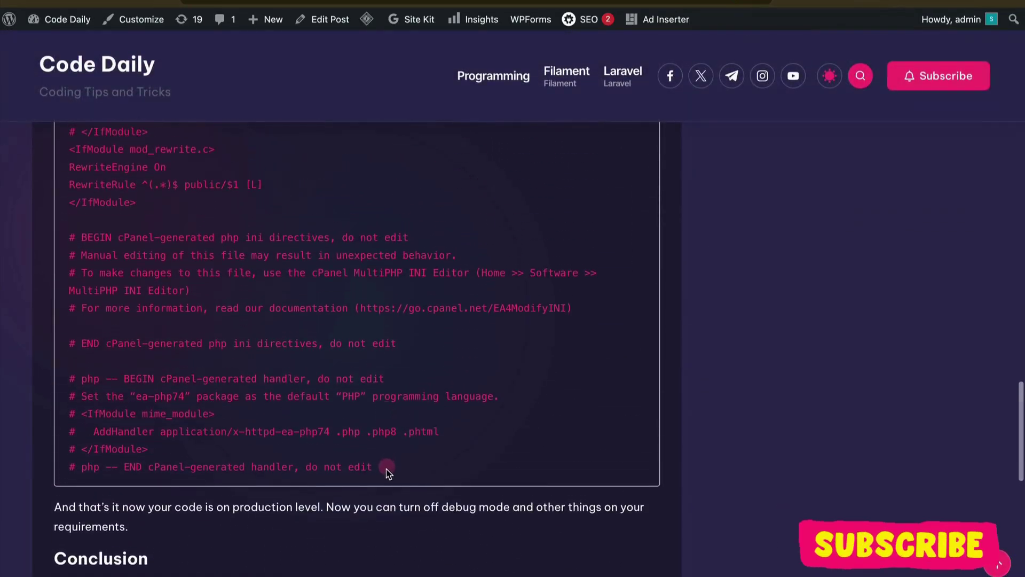
left_click_drag(377, 467, 65, 309)
key("ctrl+c")
scroll(245, 359, "up", 4)
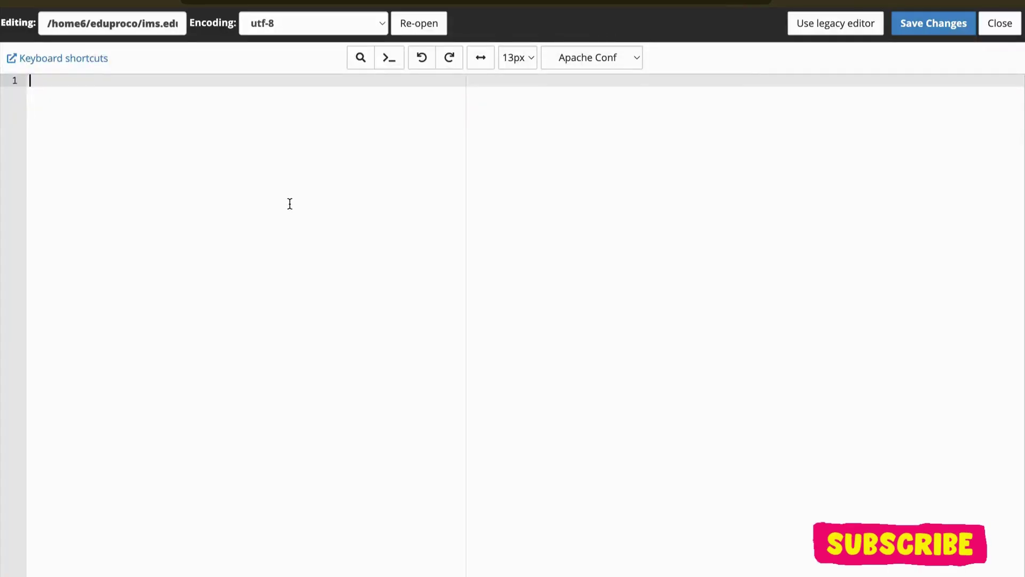
key("ctrl+v")
left_click(933, 26)
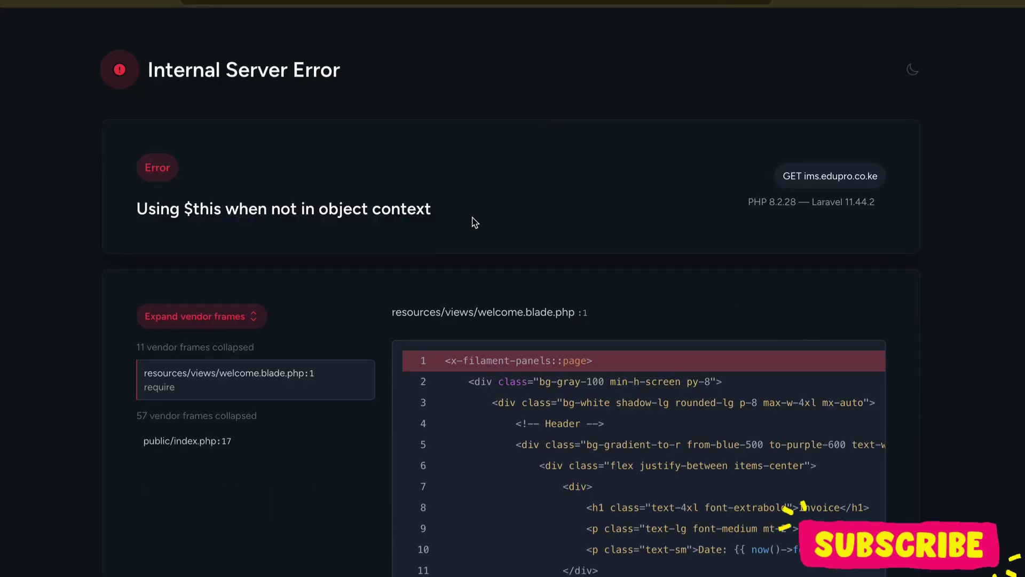
Step: Append /admin to the site URL to load the admin Sign in page
triple_click(475, 222)
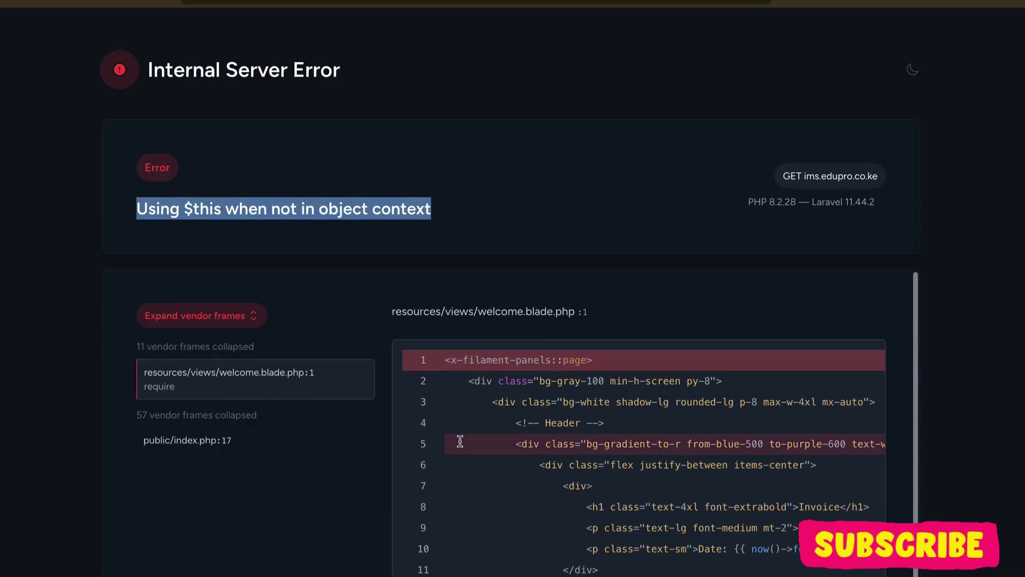
scroll(458, 442, "down", 4)
scroll(426, 331, "up", 4)
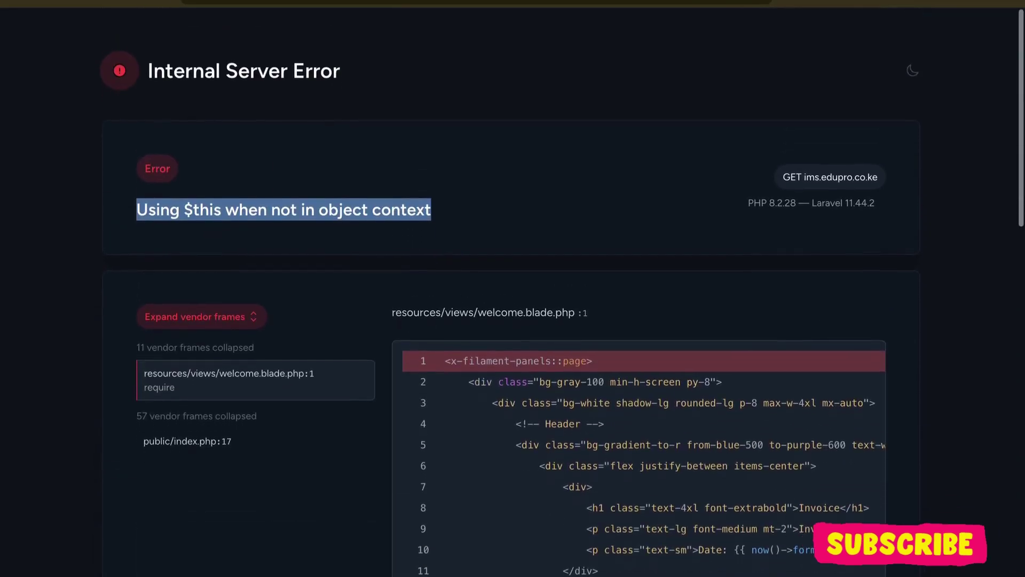
type("/admin")
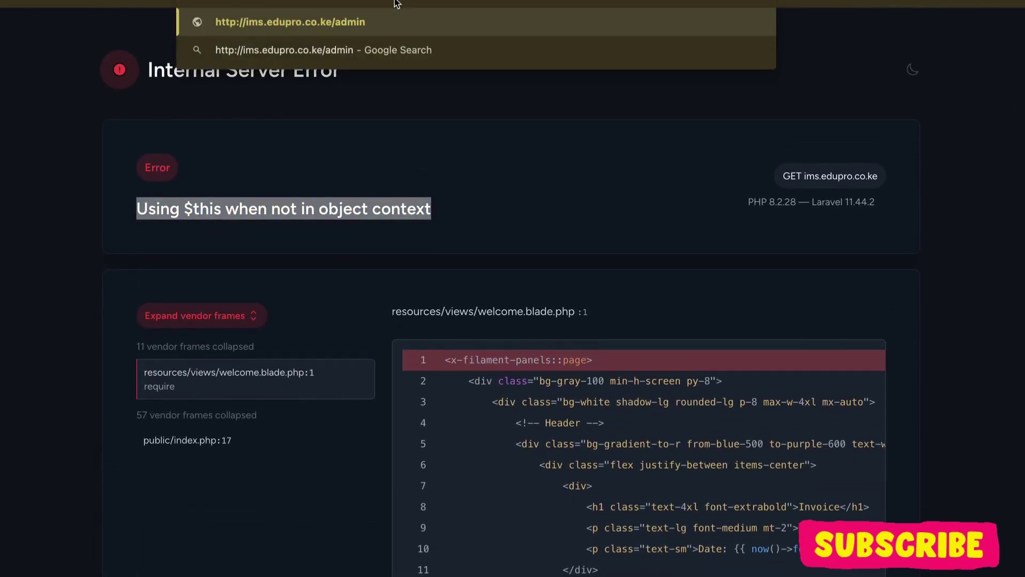
key("Return")
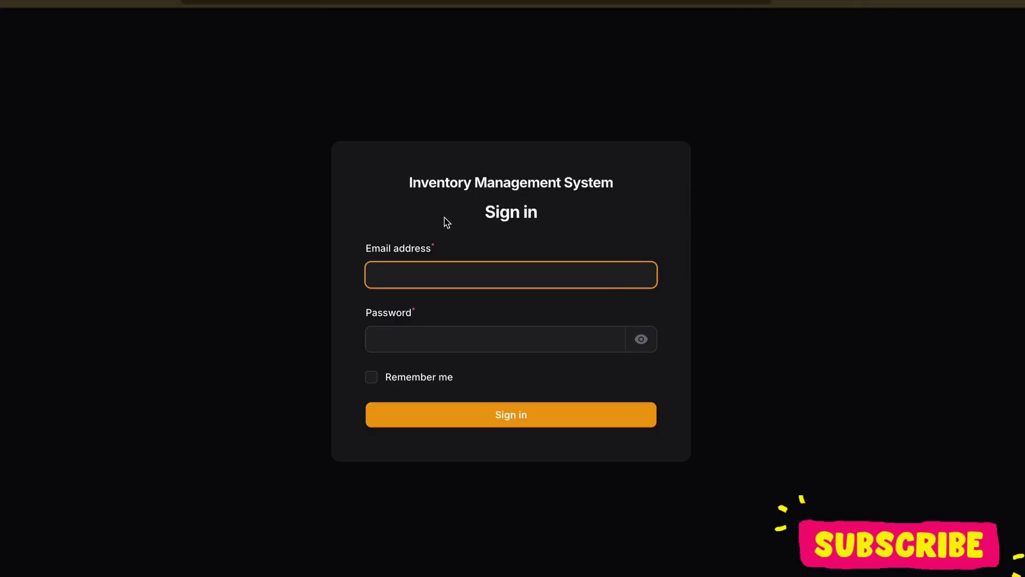
left_click(444, 257)
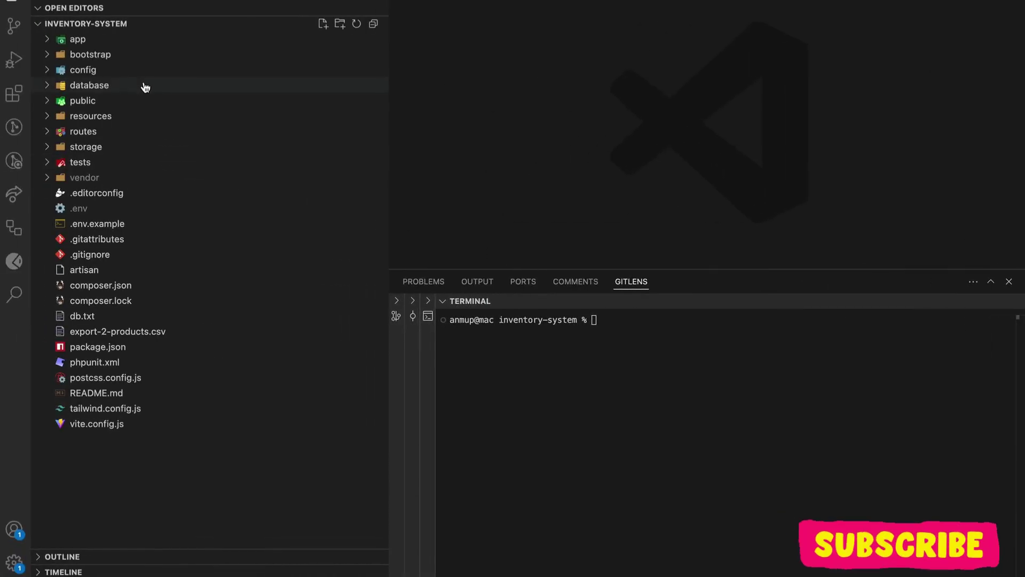
Step: Review DatabaseSeeder.php in VS Code to see the test user and tenant data
left_click(144, 86)
left_click(142, 117)
left_click(142, 120)
left_click(142, 134)
left_click(141, 150)
scroll(572, 195, "down", 3)
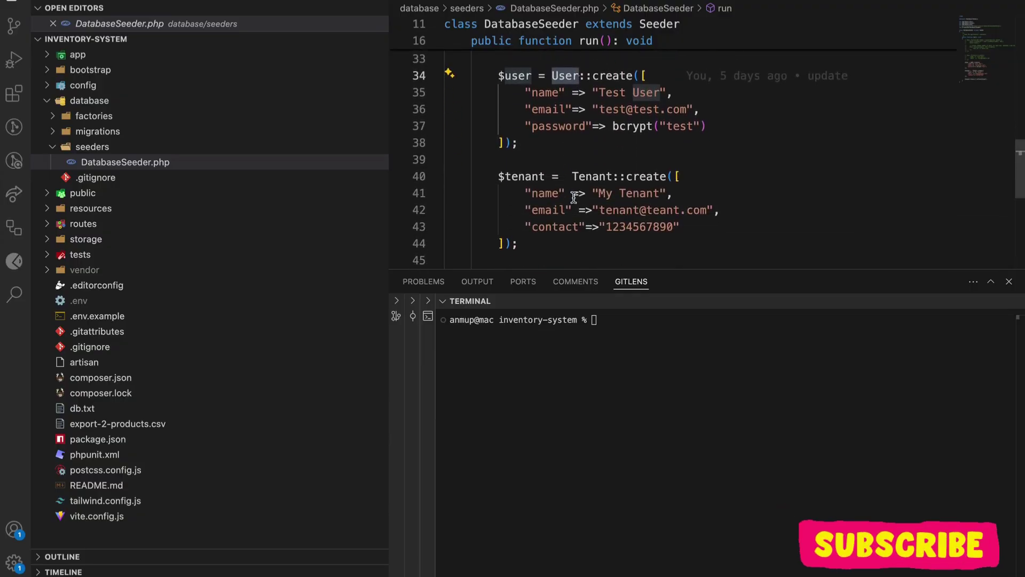
double_click(634, 205)
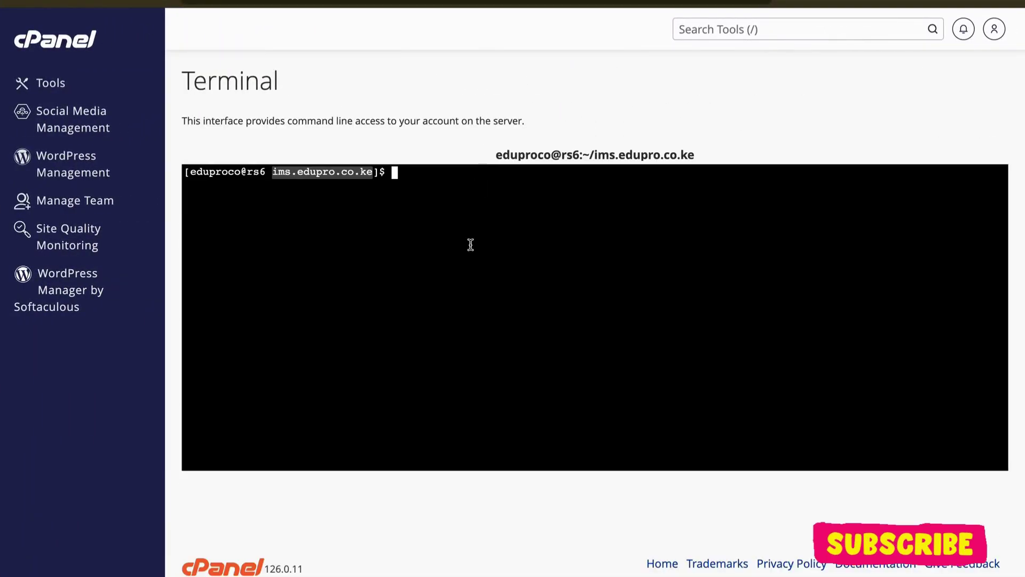
Step: Enter php artisan db:seed in the cPanel terminal to seed the server database
left_click(468, 252)
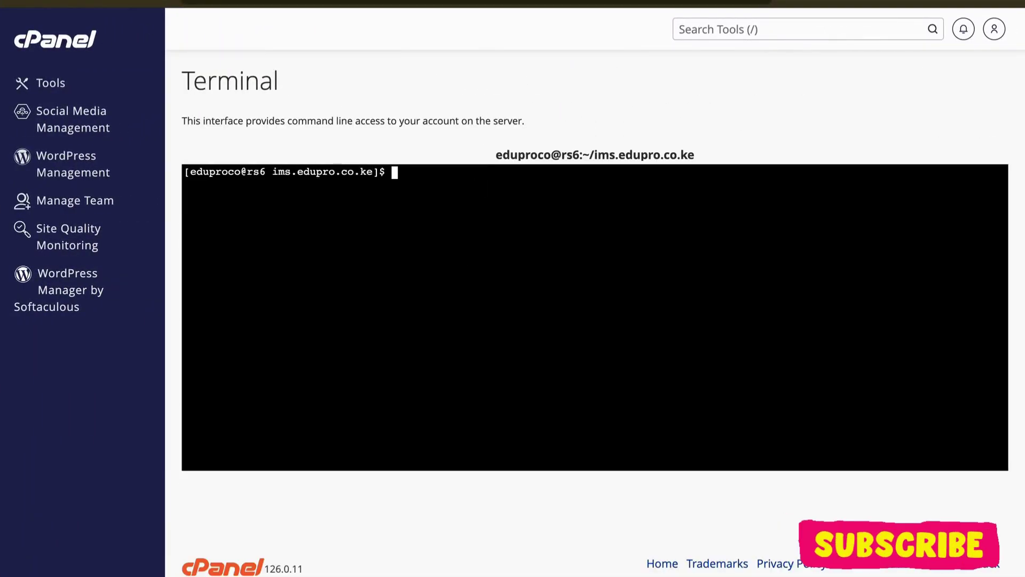
type("php arti")
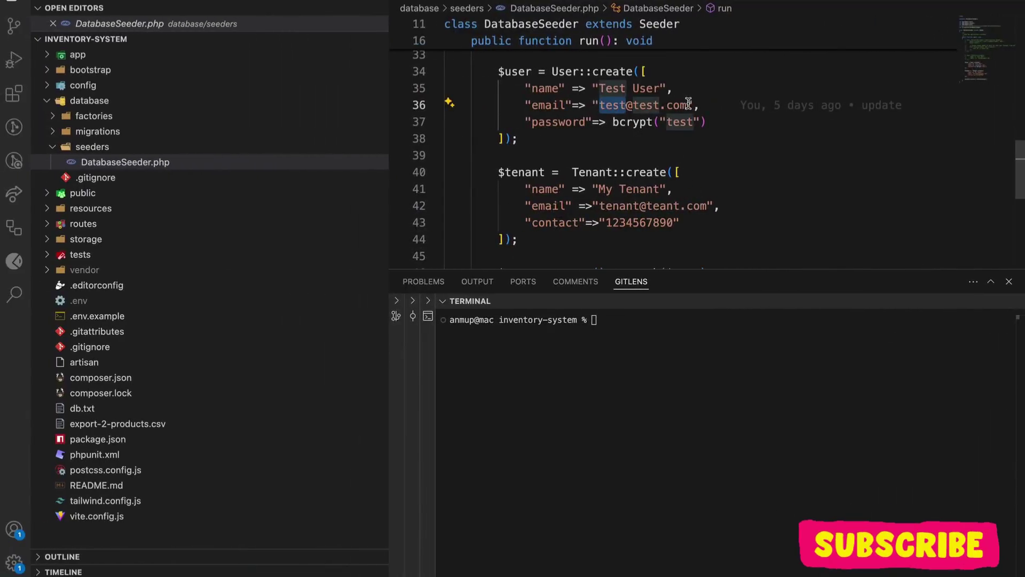
left_click_drag(689, 105, 601, 104)
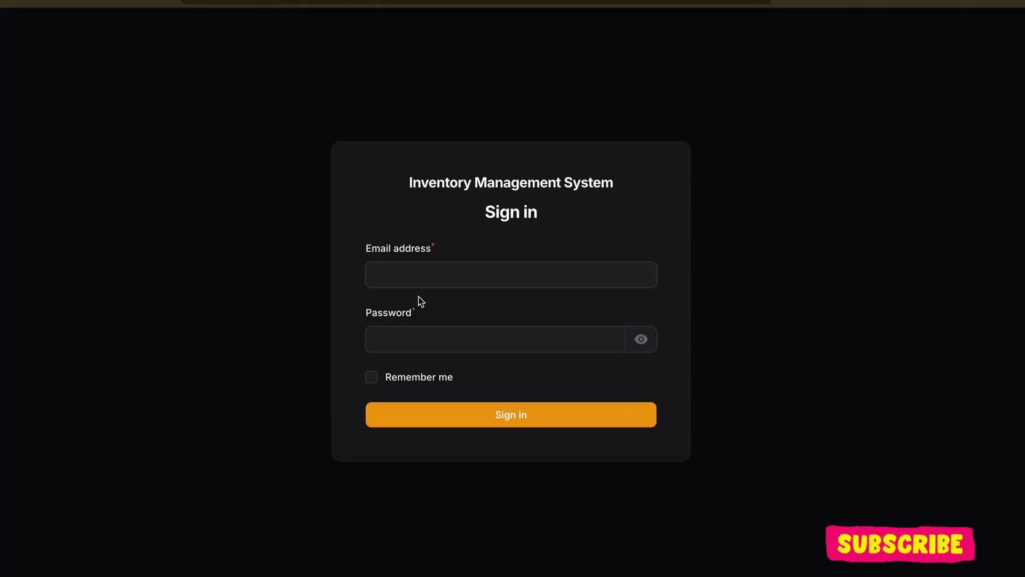
Step: Sign in as the seeded test user with the saved e-mail and its password, declining password saving
left_click(432, 277)
left_click(475, 308)
left_click(442, 339)
type("test@test.com")
left_click(448, 411)
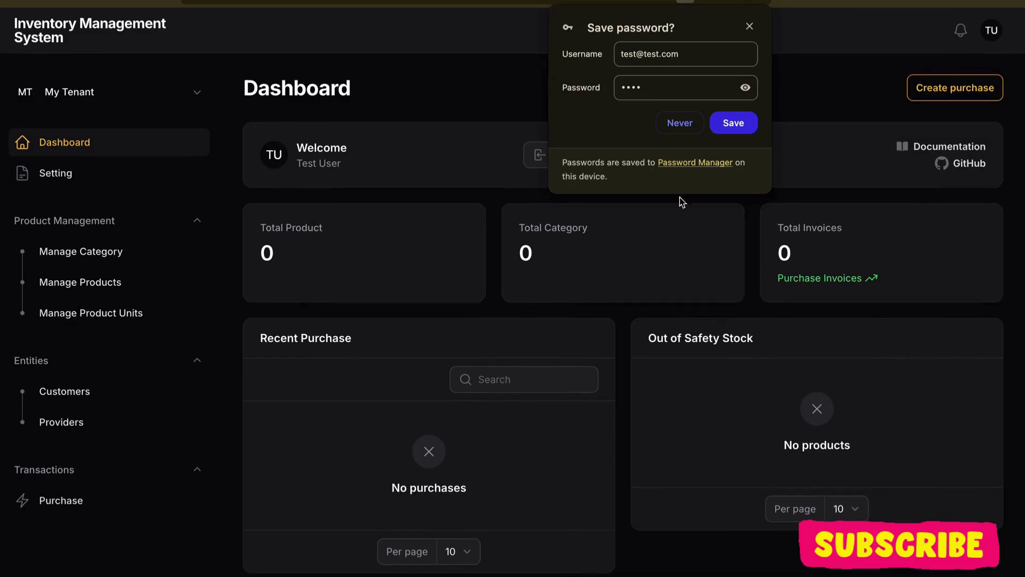
left_click(679, 123)
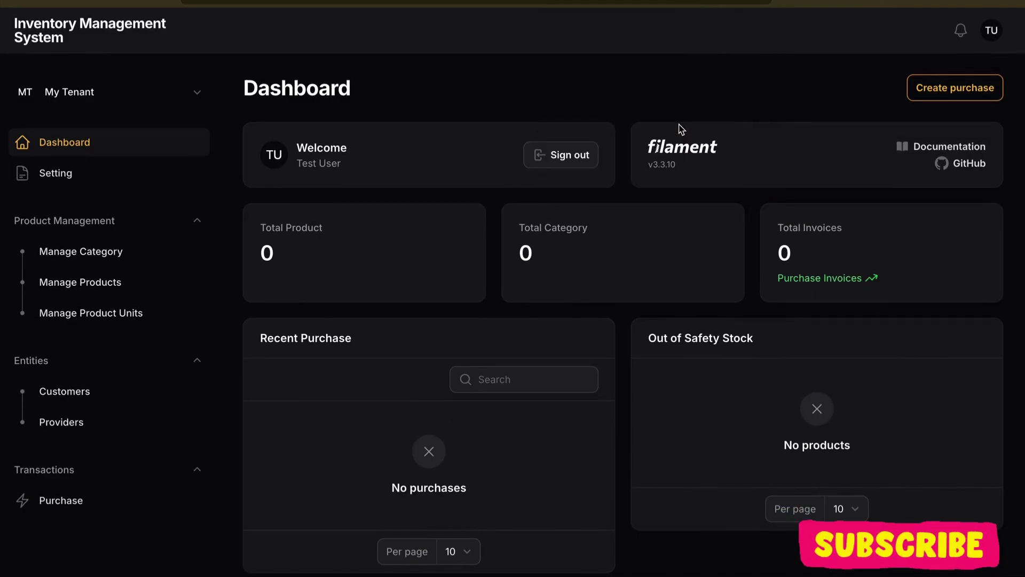
Step: Browse the Setting, Manage Category, Products, Units and Providers pages, ending on the Dashboard
left_click(140, 186)
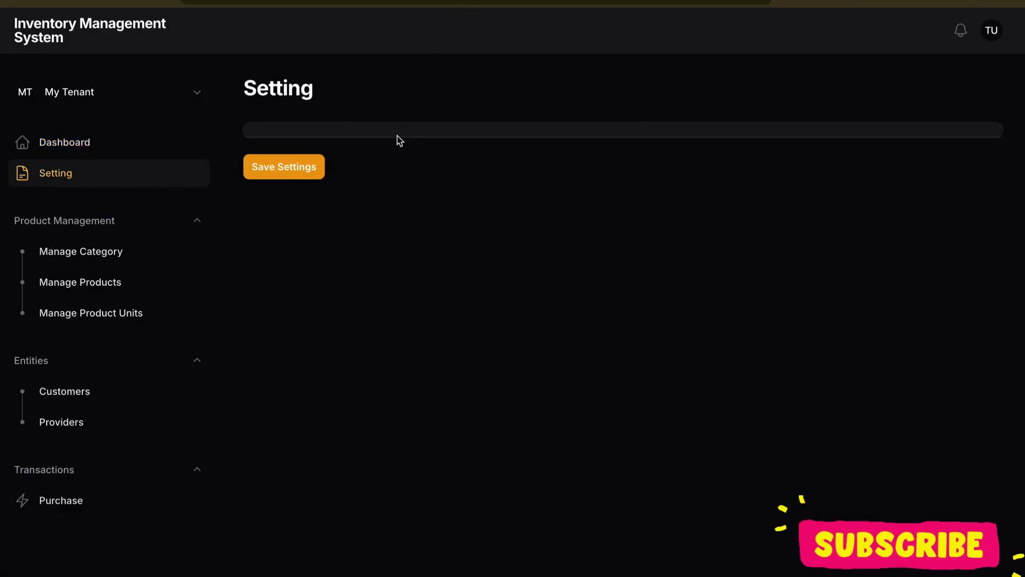
double_click(286, 81)
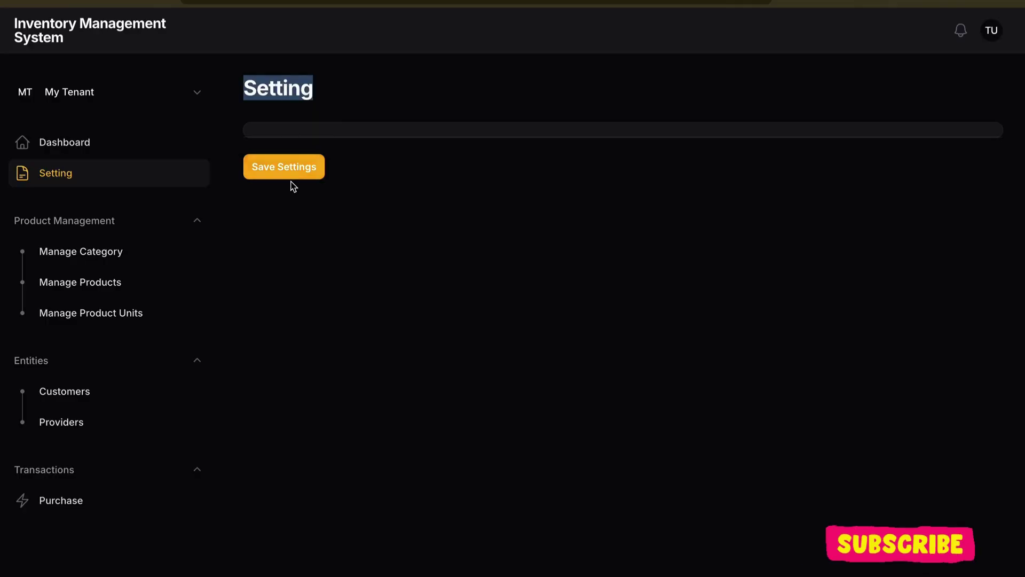
left_click(102, 252)
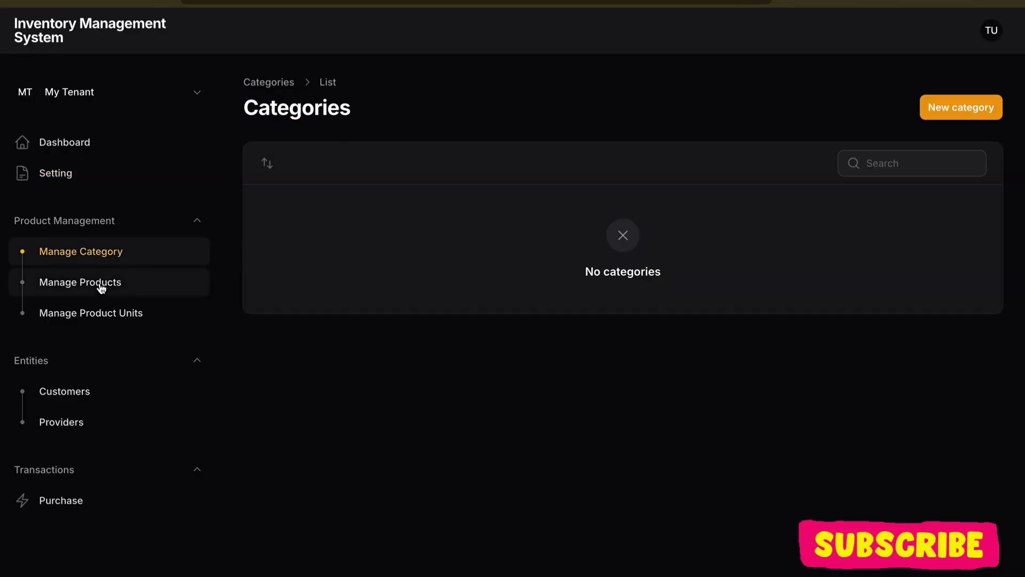
left_click(100, 283)
left_click(98, 313)
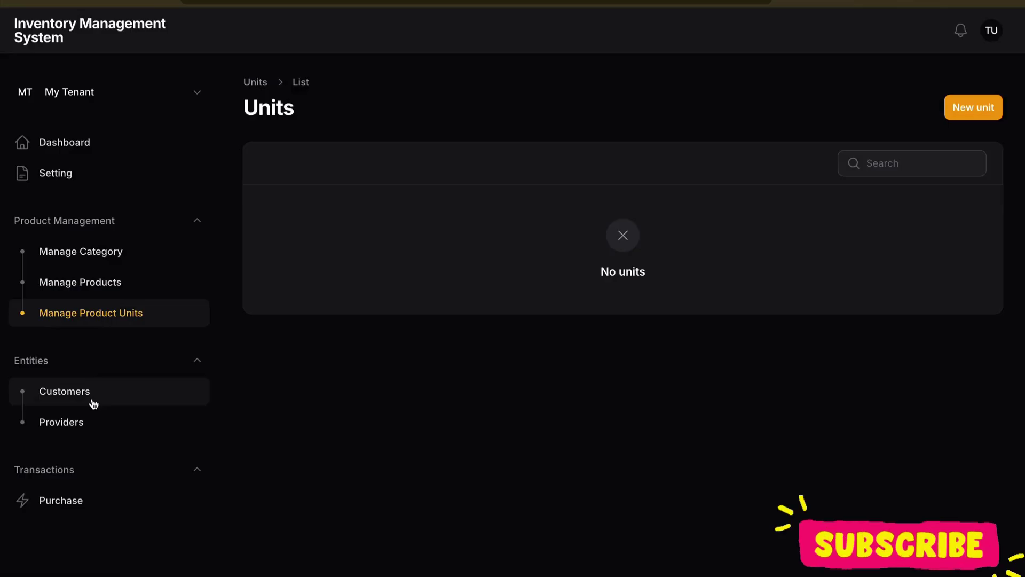
left_click(91, 424)
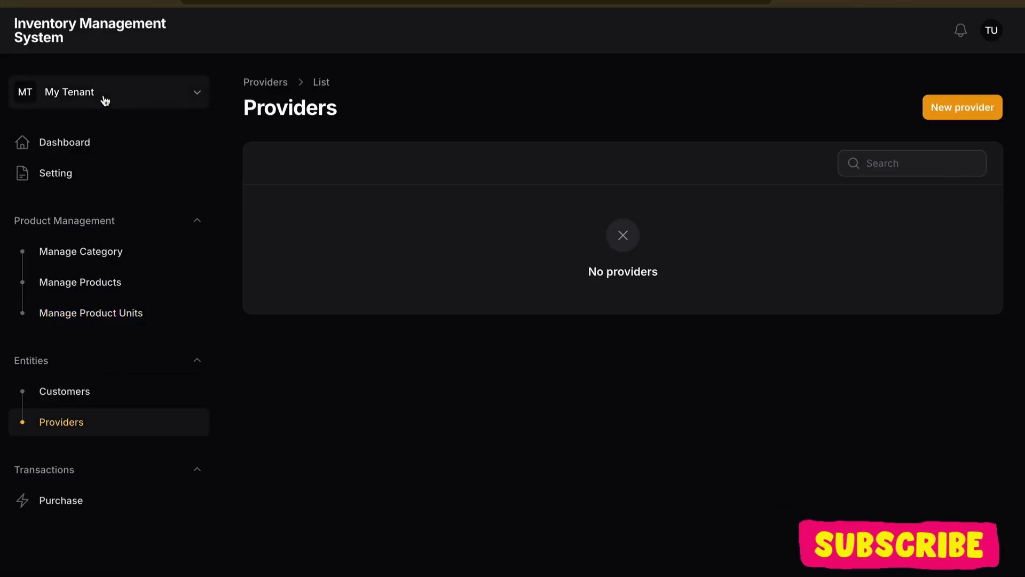
left_click(99, 145)
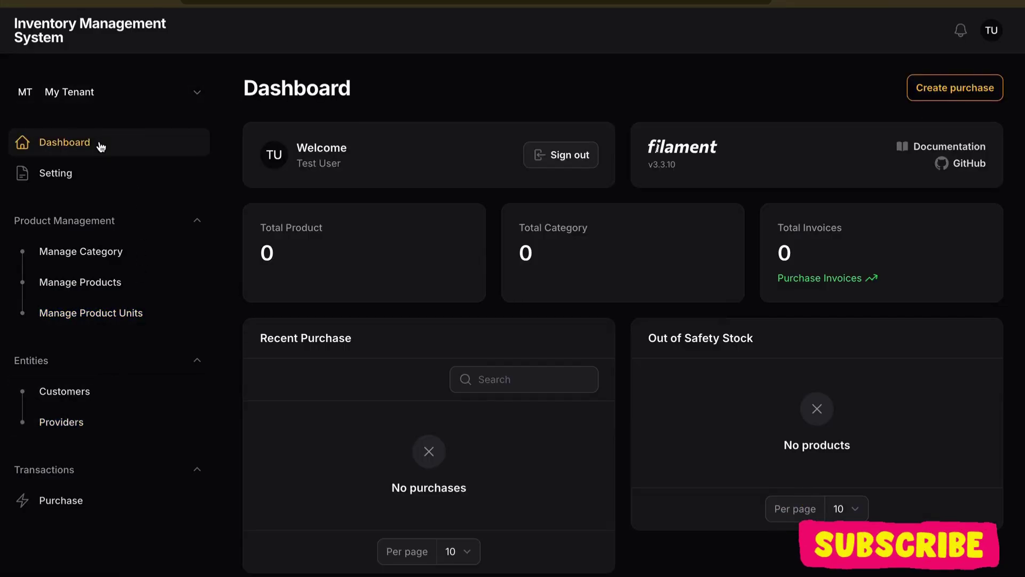
Step: Check line 46 of DatabaseSeeder.php, which attaches the user to the tenant, then return to the cPanel Terminal
key("ctrl+Left")
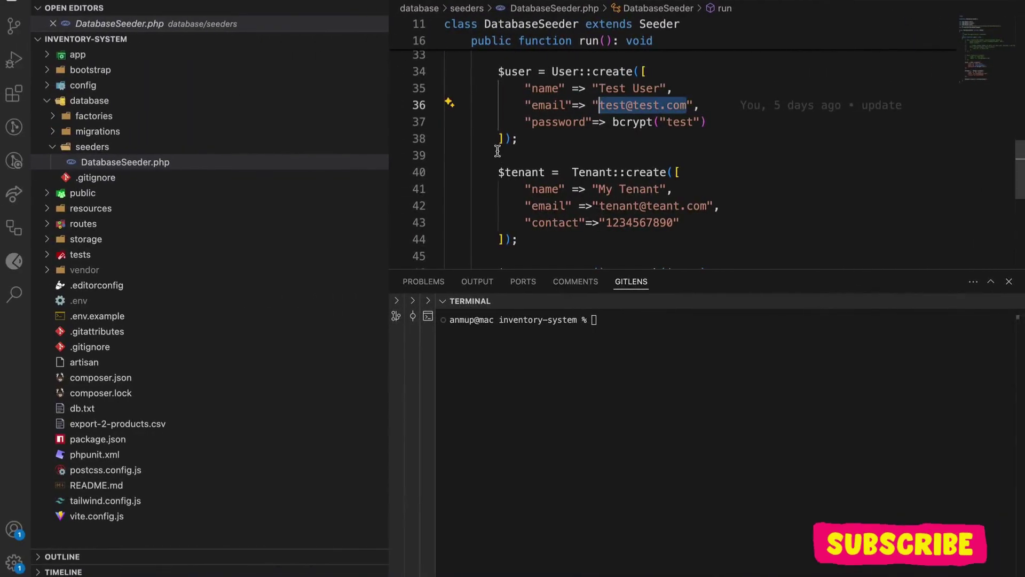
scroll(497, 151, "down", 5)
triple_click(497, 151)
key("ctrl+Right")
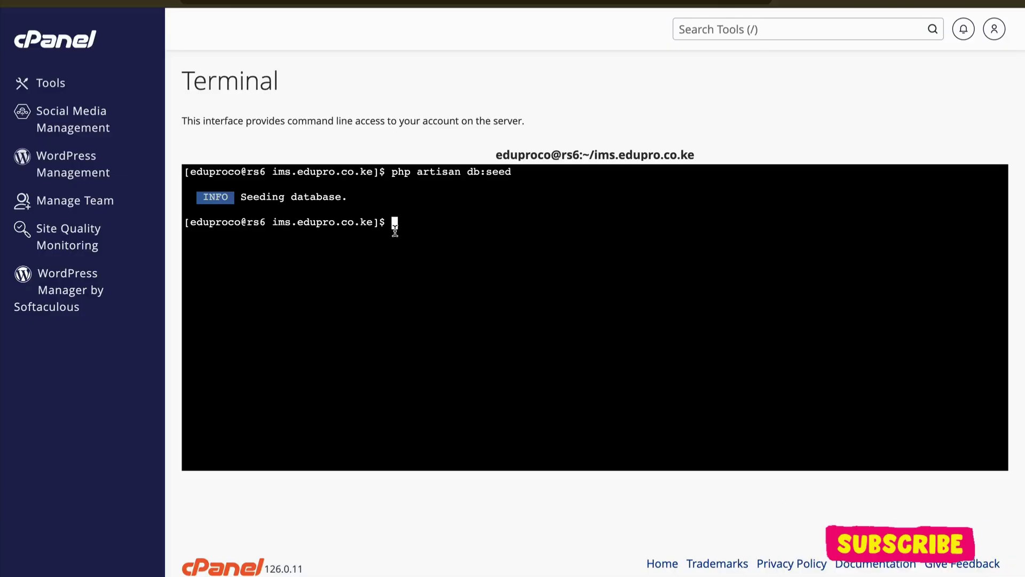
type("g")
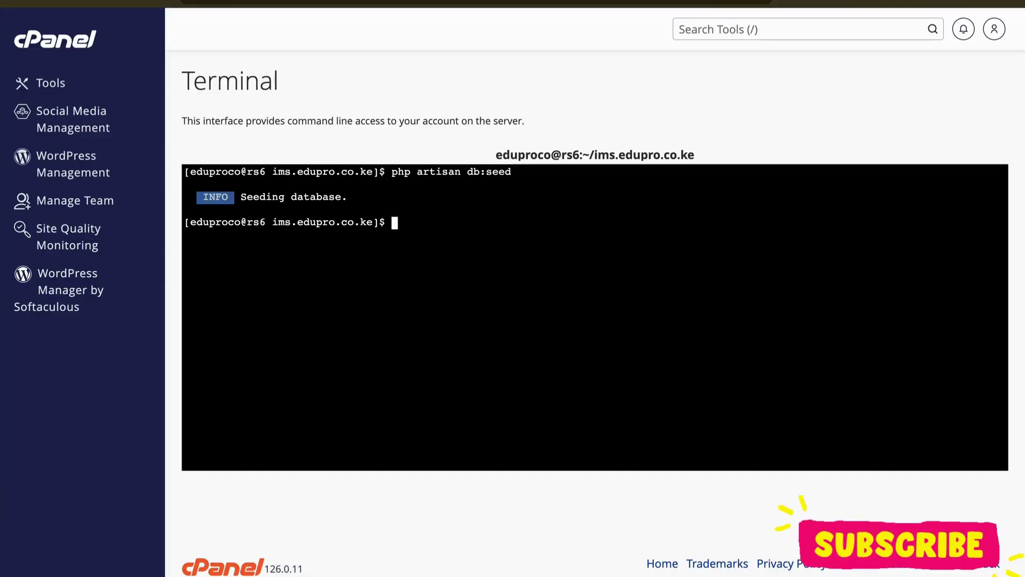
key("ctrl+Left")
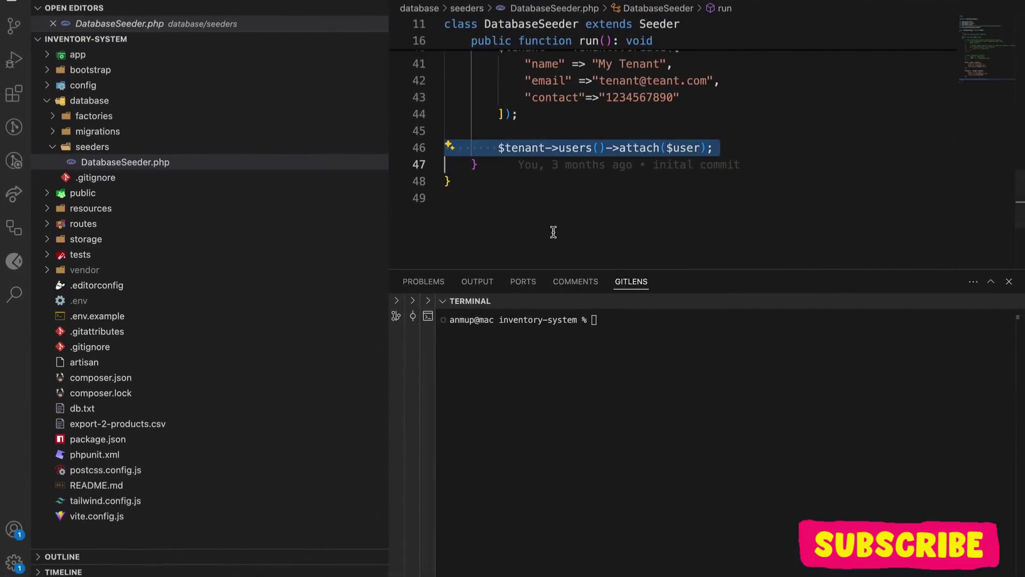
key("ctrl+Right")
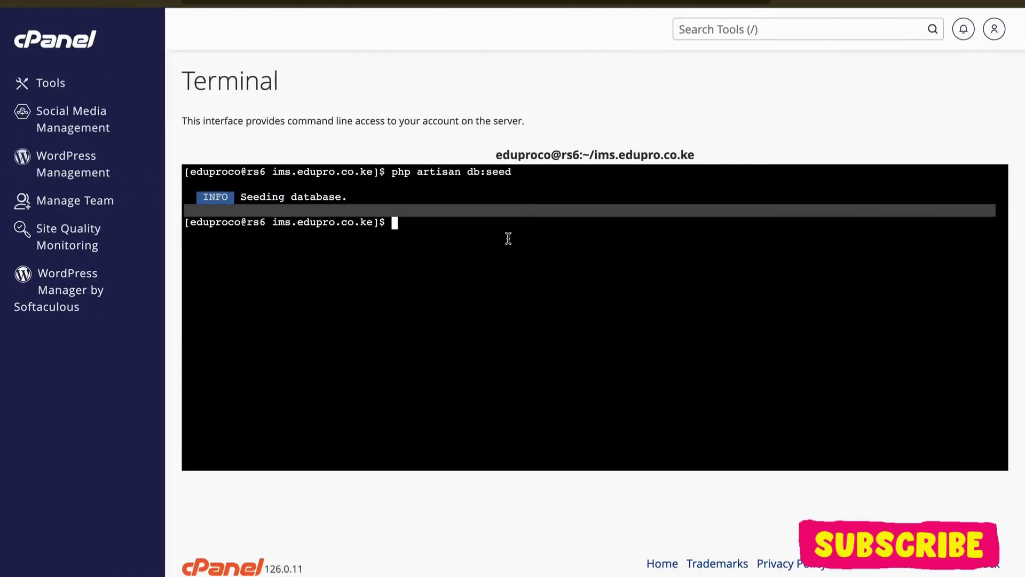